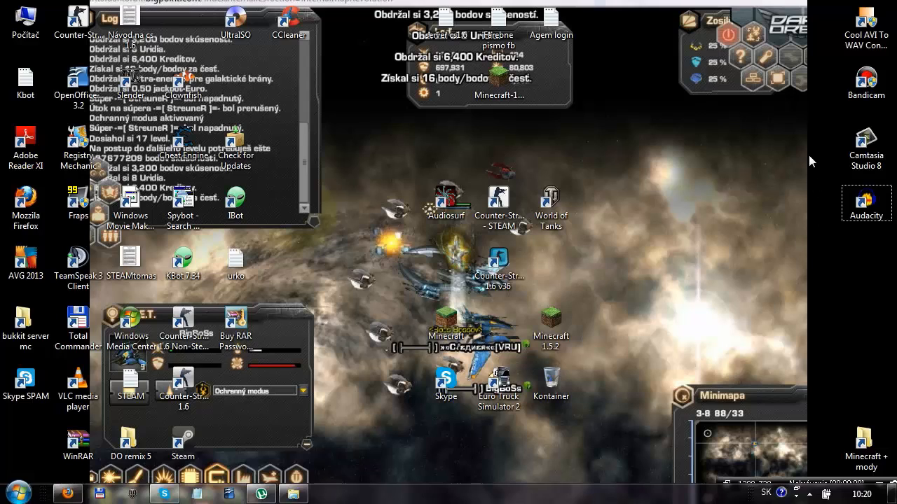
drag(828, 212, 849, 147)
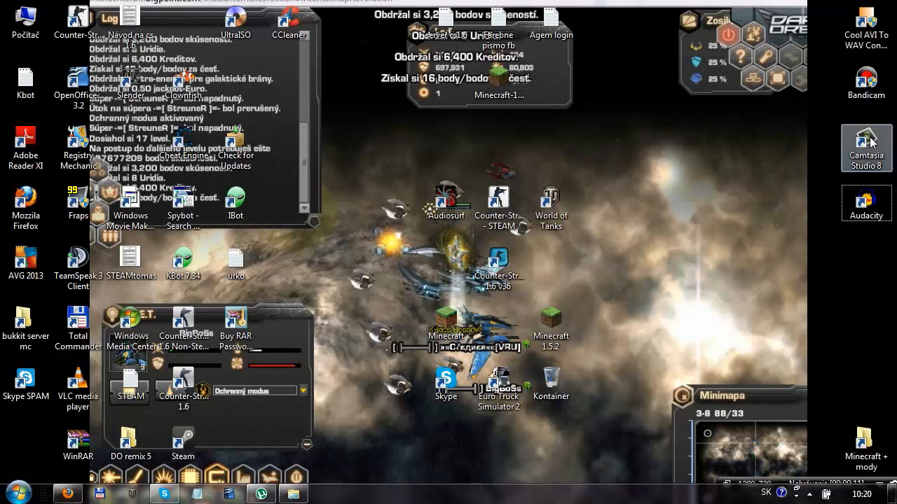
drag(821, 191, 810, 5)
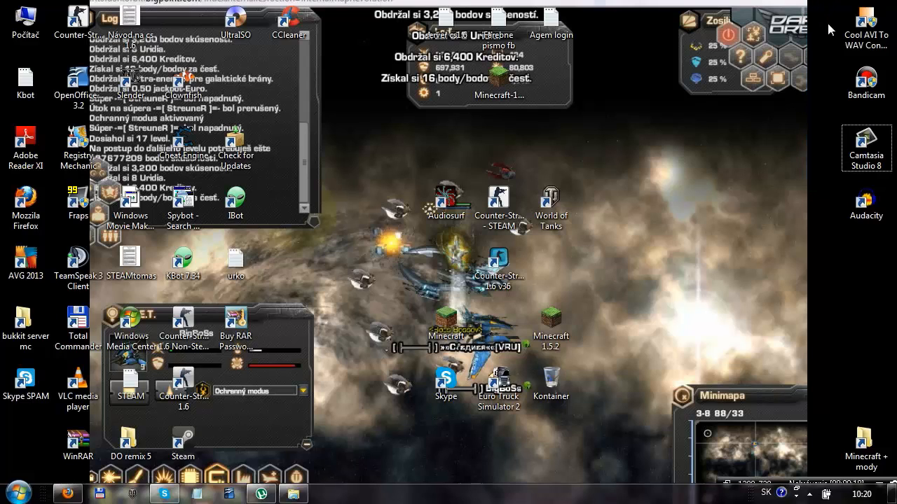
click(867, 78)
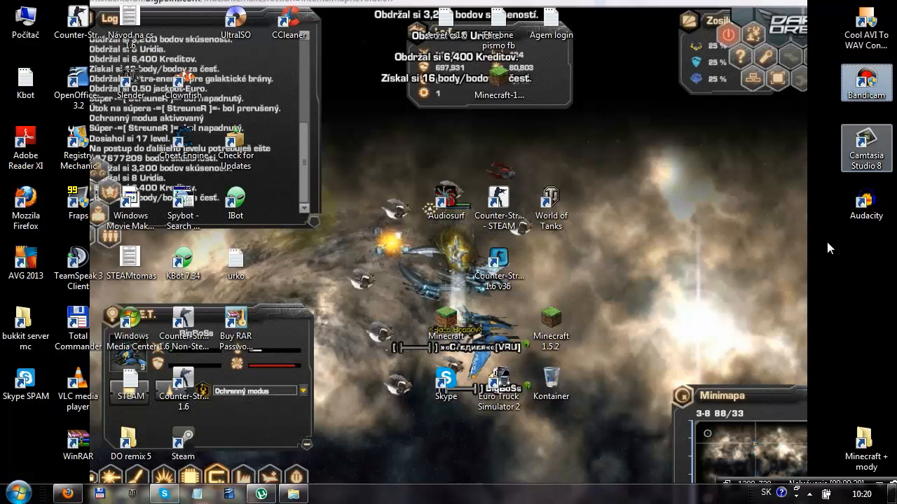
click(793, 187)
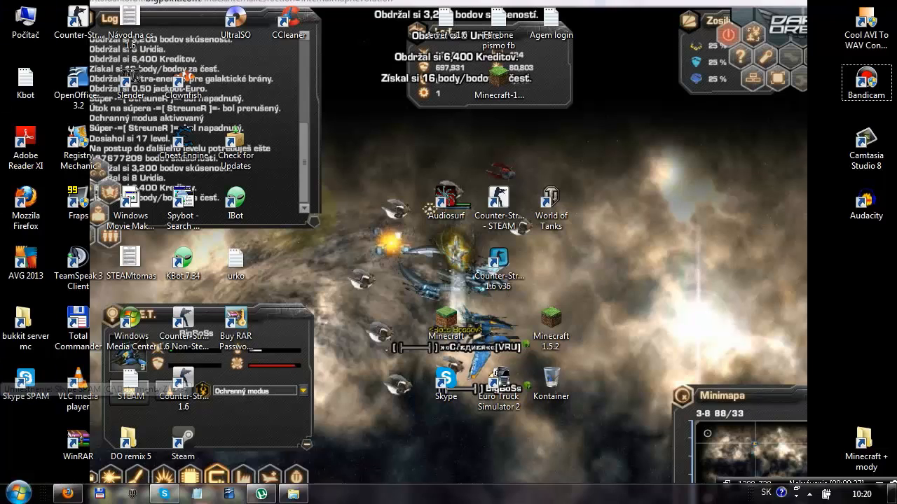
click(866, 28)
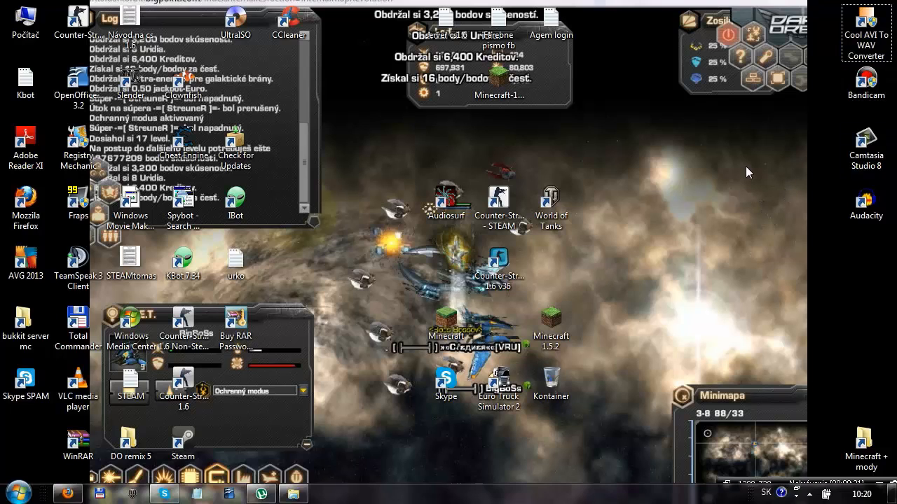
click(874, 89)
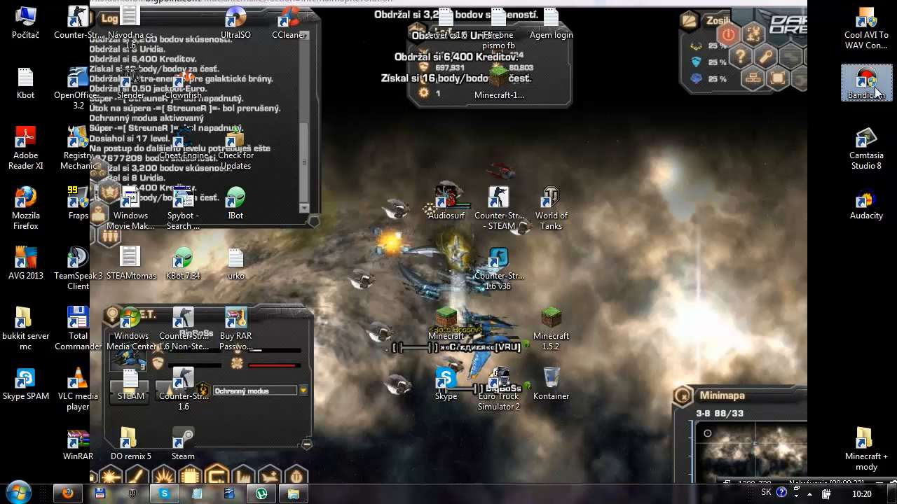
click(874, 45)
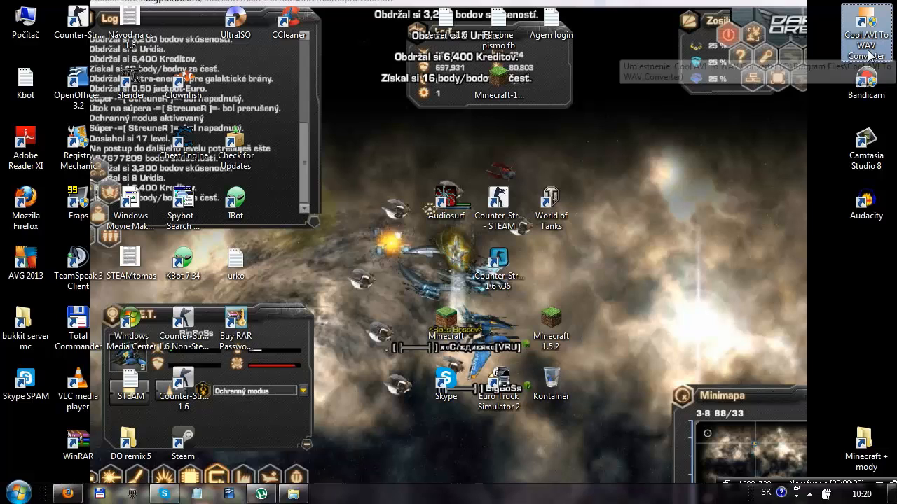
click(858, 221)
click(721, 207)
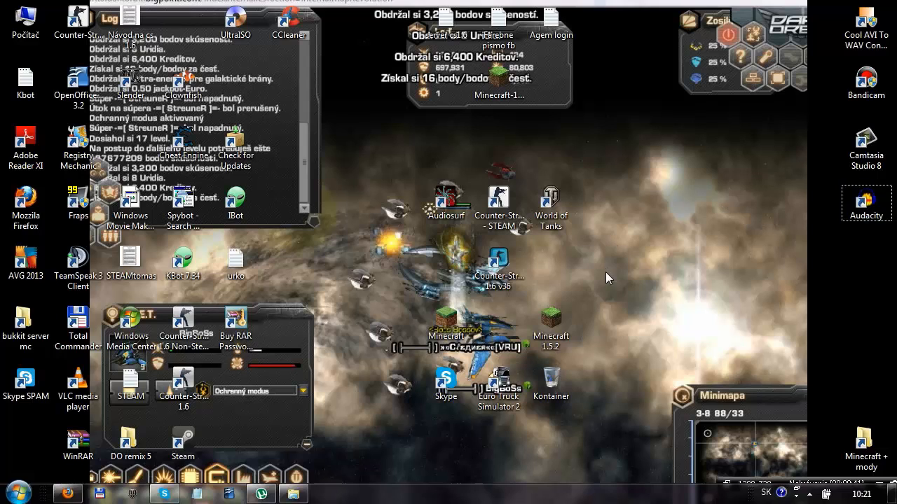
drag(653, 288, 662, 290)
drag(661, 290, 641, 196)
drag(613, 90, 750, 190)
drag(750, 190, 660, 107)
- Close the torrent client's window, then bring up the Bandicam recordings folder and move its window aside
right_click(271, 495)
click(280, 463)
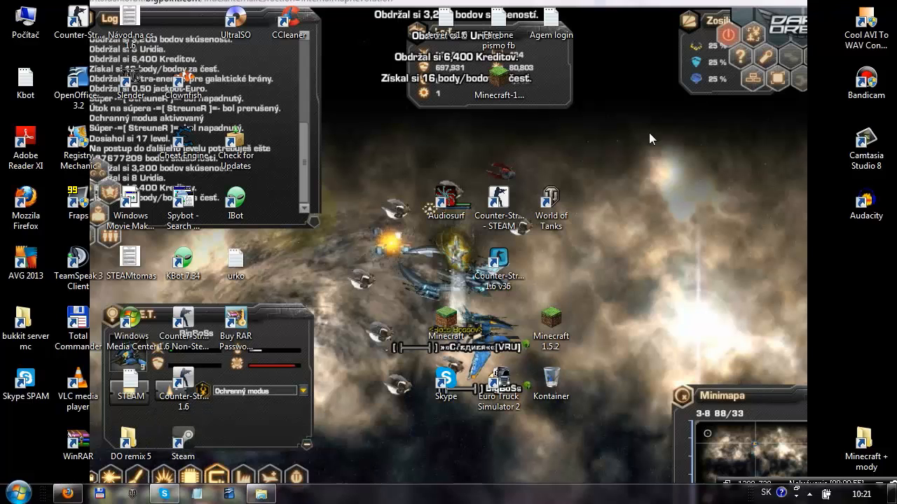
click(261, 494)
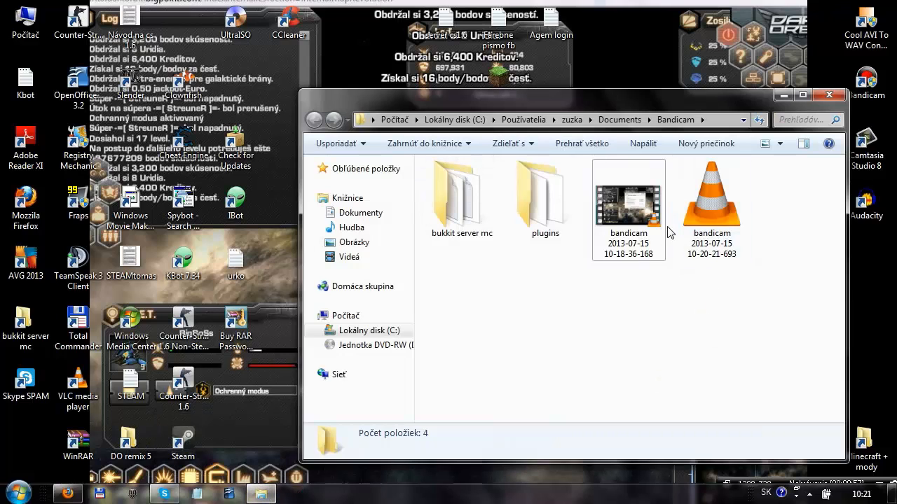
click(646, 243)
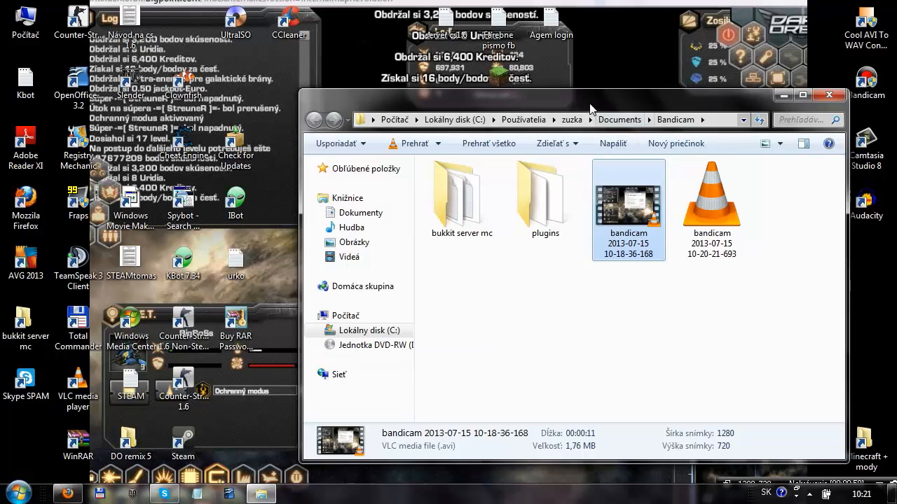
drag(556, 110, 202, 62)
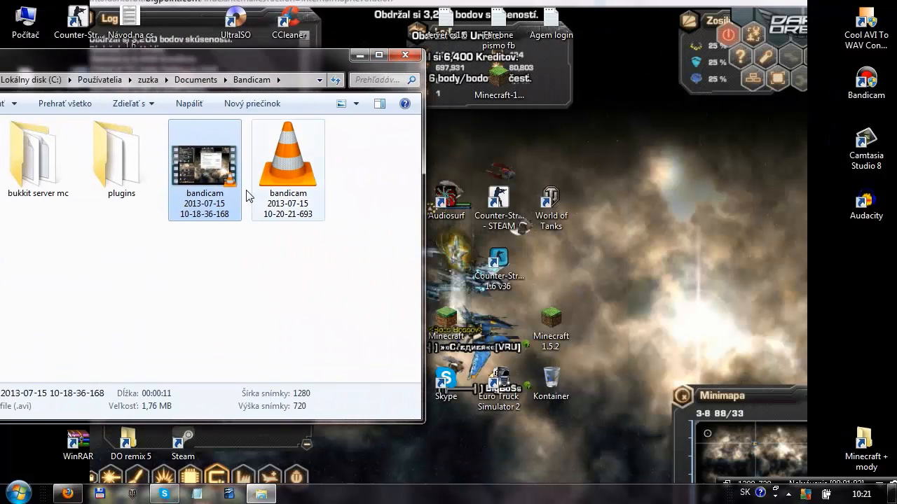
double_click(225, 187)
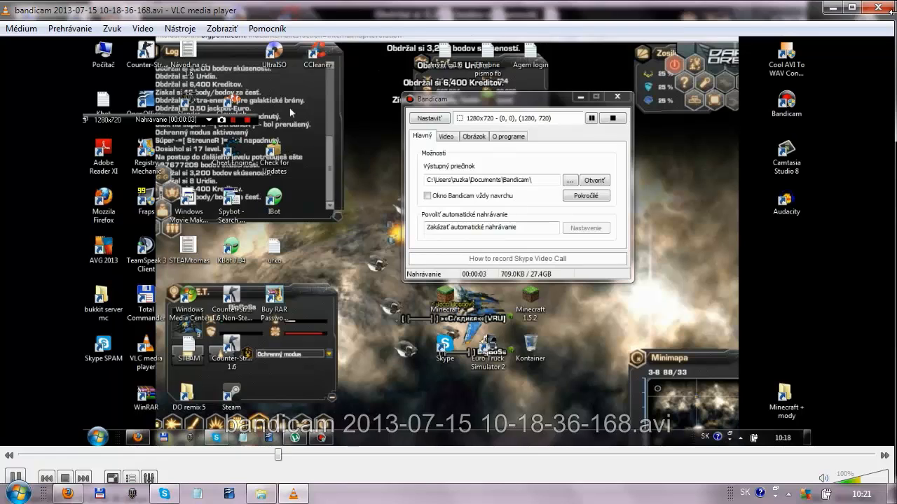
click(879, 8)
click(260, 302)
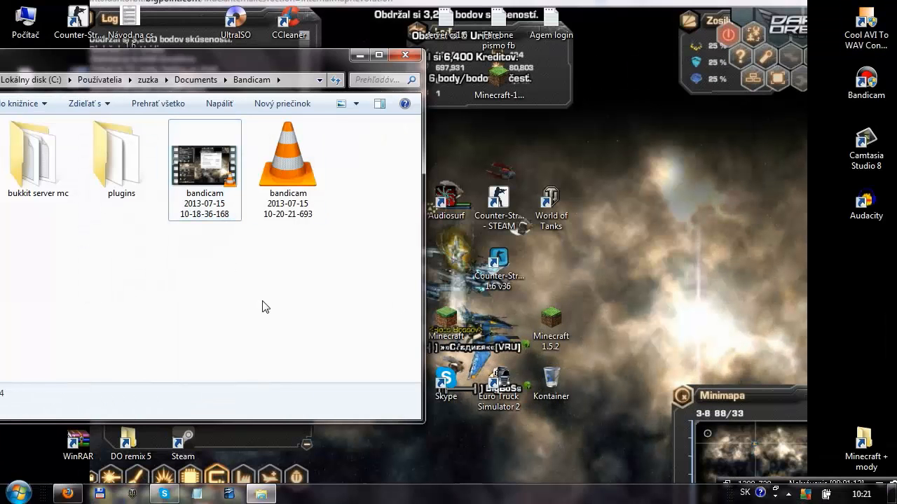
click(183, 218)
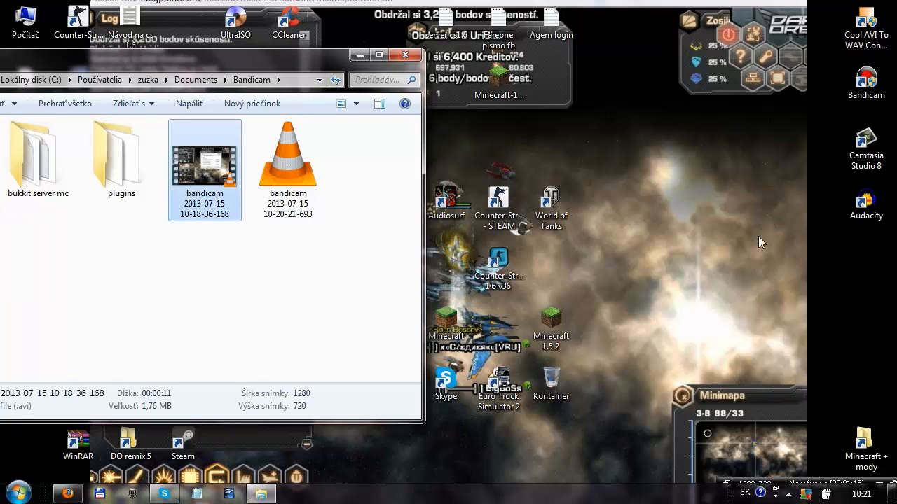
- Open Cool AVI To WAV Converter and place its window beside the Bandicam folder window
double_click(866, 31)
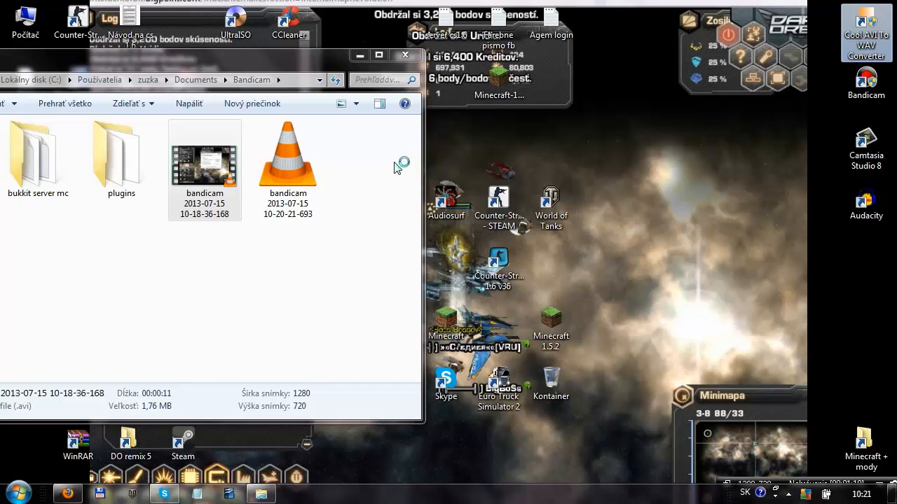
click(749, 106)
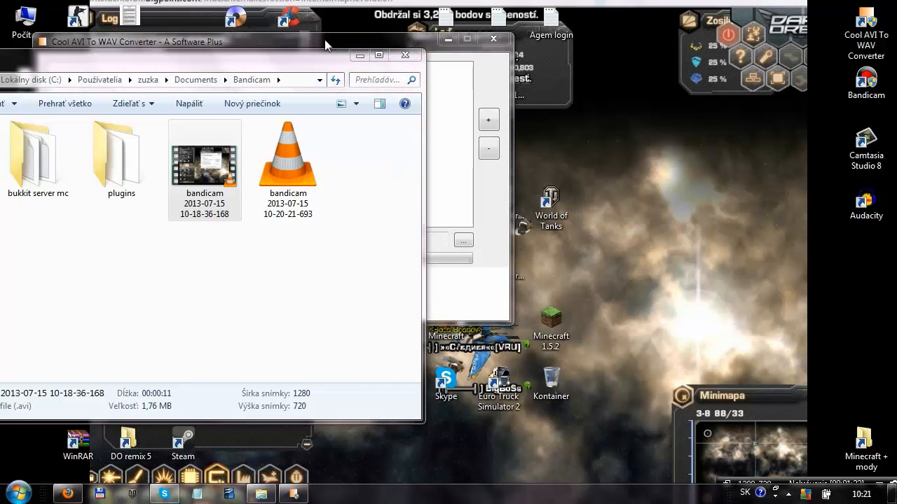
drag(349, 40, 734, 66)
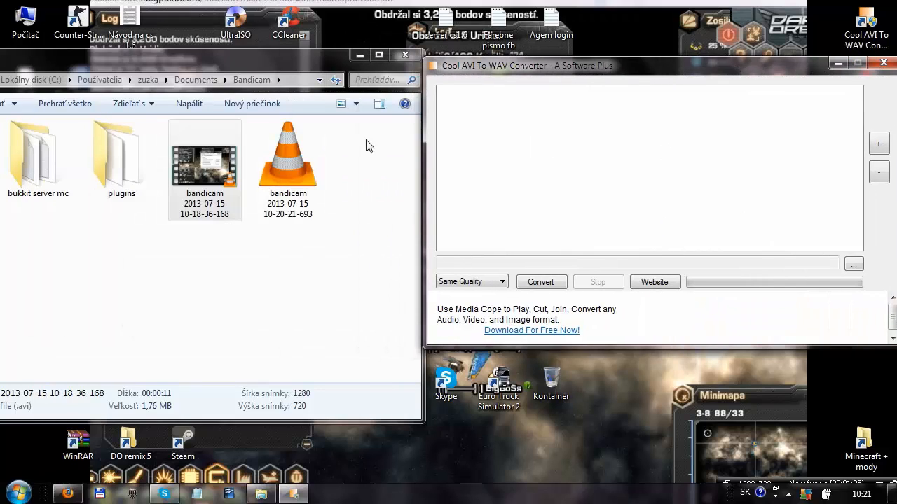
drag(198, 168, 587, 162)
drag(197, 157, 733, 233)
click(879, 144)
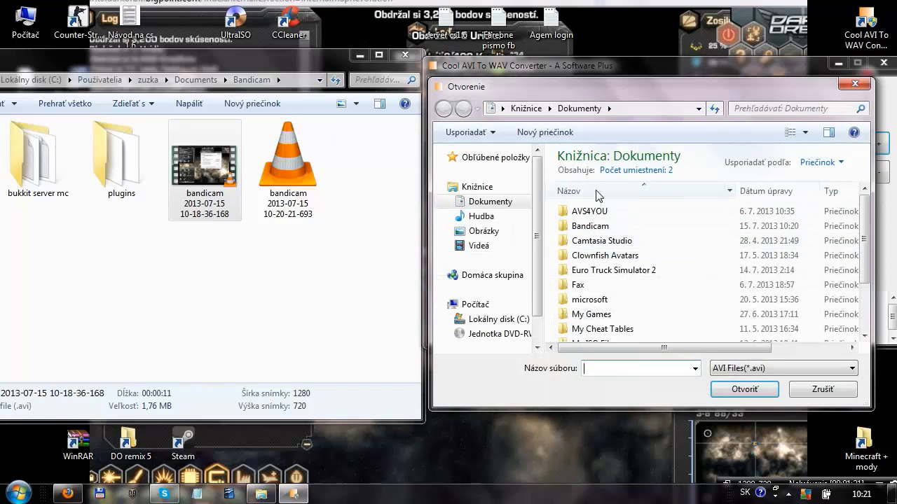
click(496, 319)
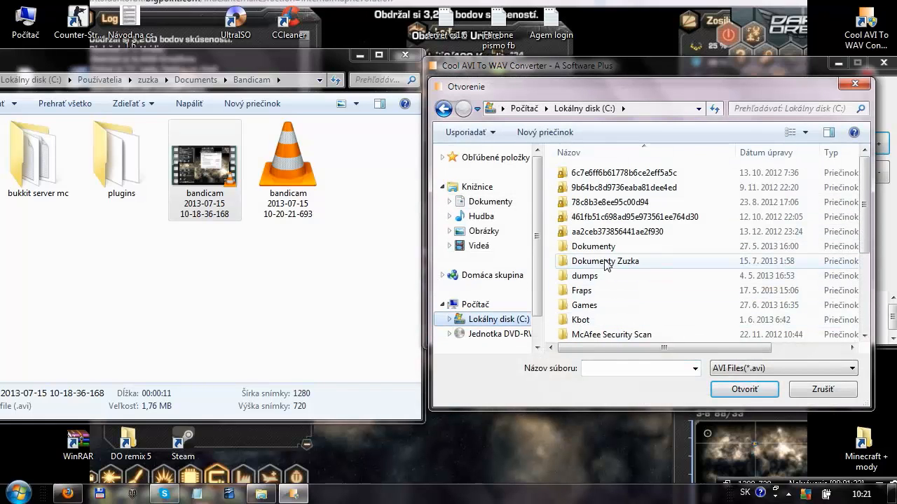
scroll(614, 274, down, 3)
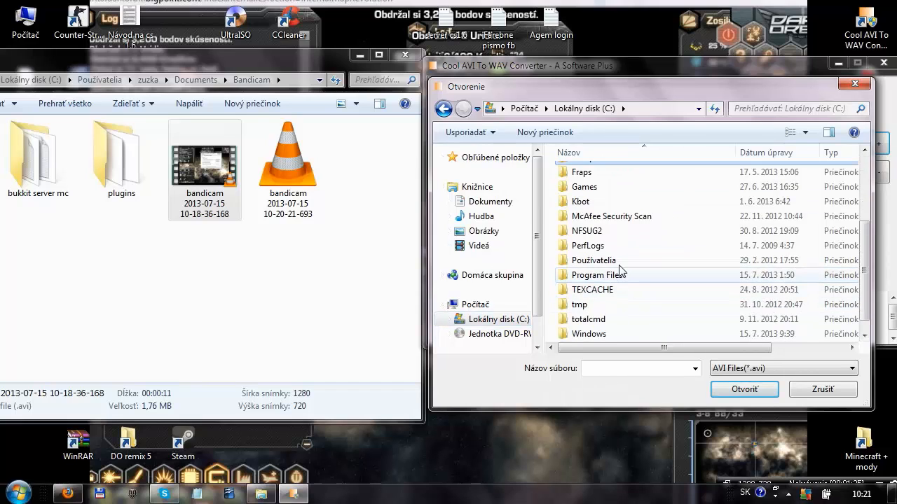
double_click(619, 263)
double_click(601, 191)
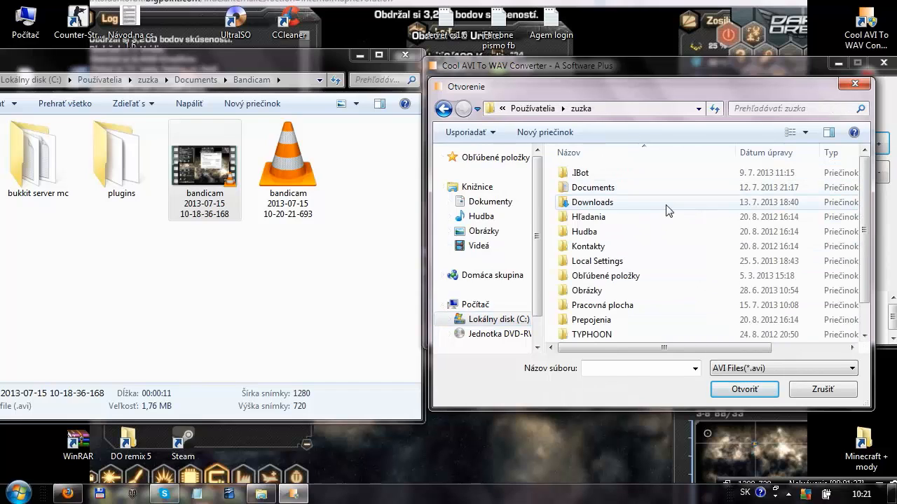
double_click(609, 187)
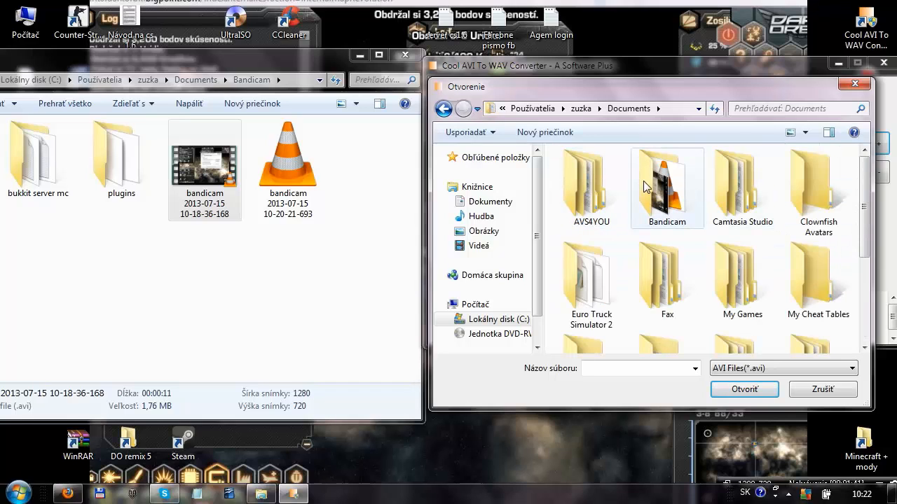
double_click(645, 186)
click(728, 174)
click(741, 389)
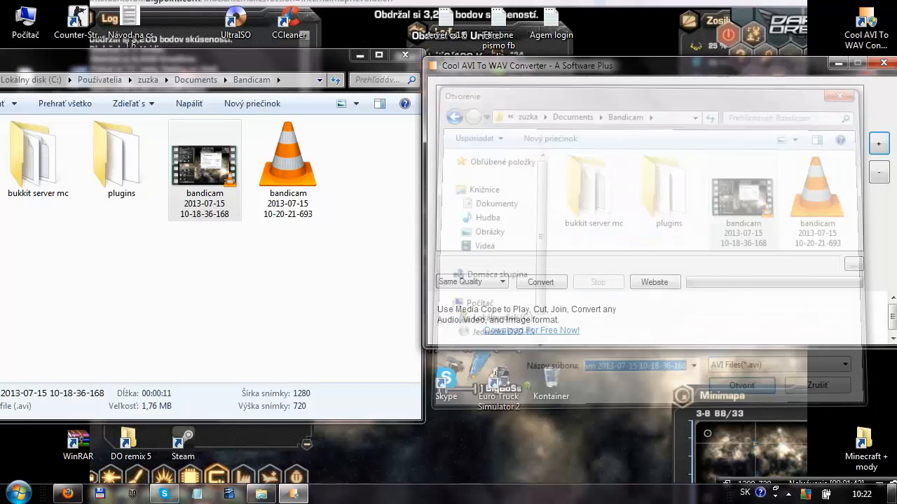
- Set the desktop as the output folder and convert the AVI recording to WAV at Same Quality
click(852, 263)
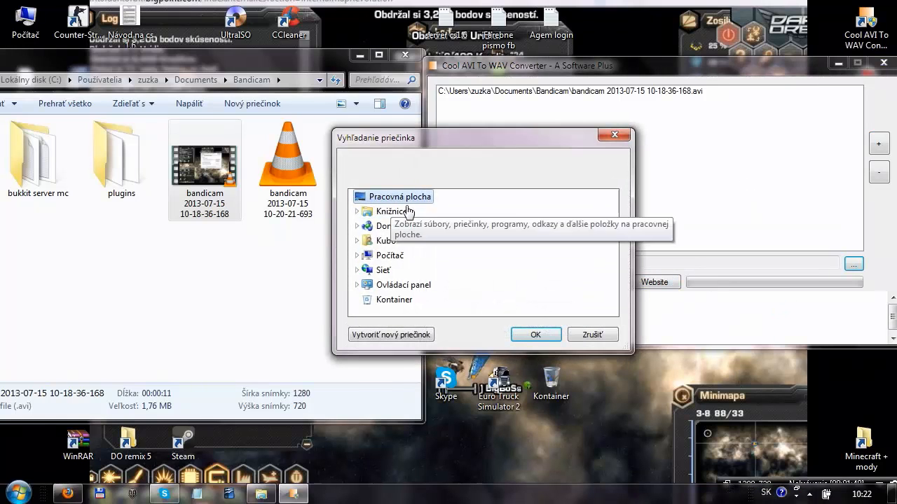
click(536, 334)
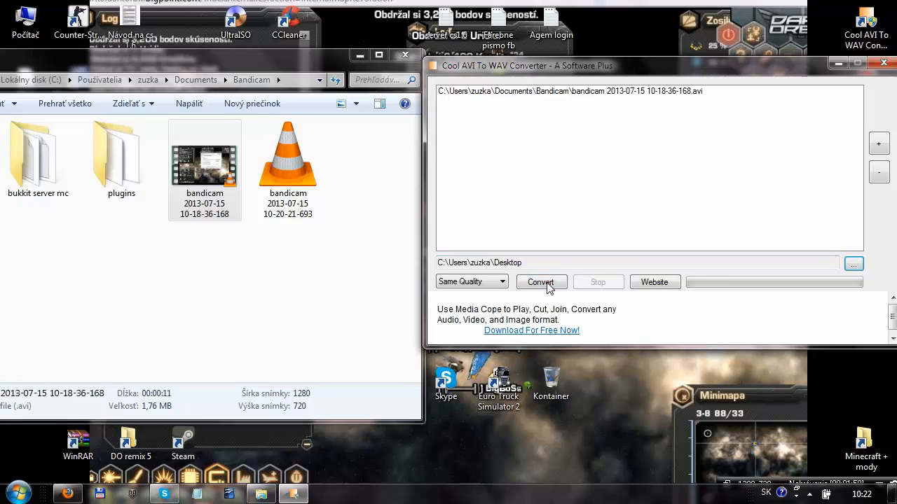
click(561, 282)
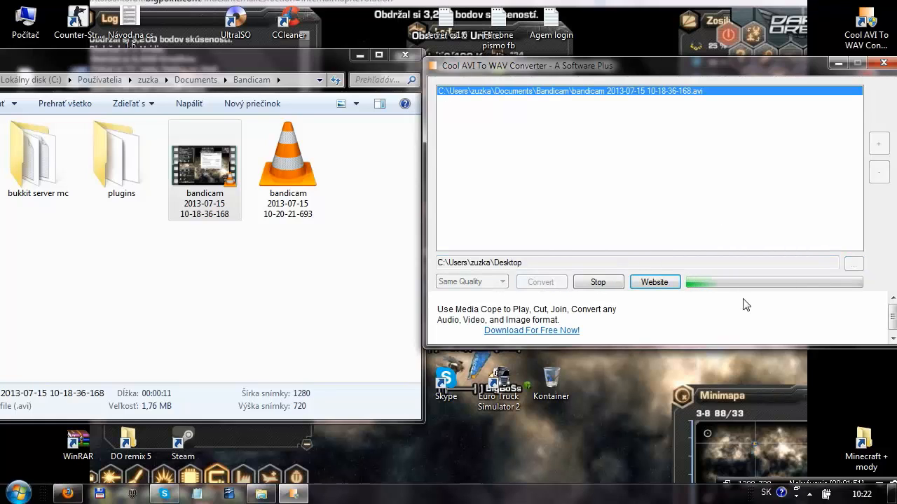
click(475, 301)
- Minimize the Bandicam folder window, then play the converted WAV from the desktop in VLC and close the player
click(361, 55)
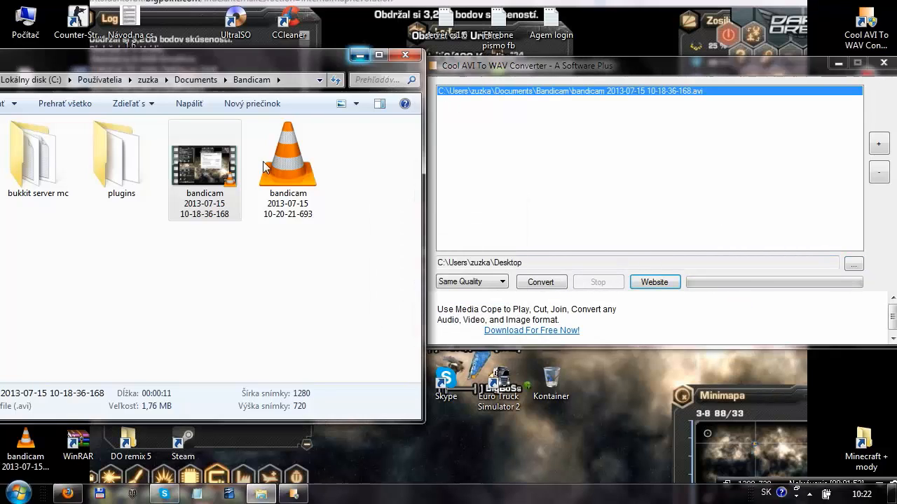
click(20, 448)
double_click(35, 438)
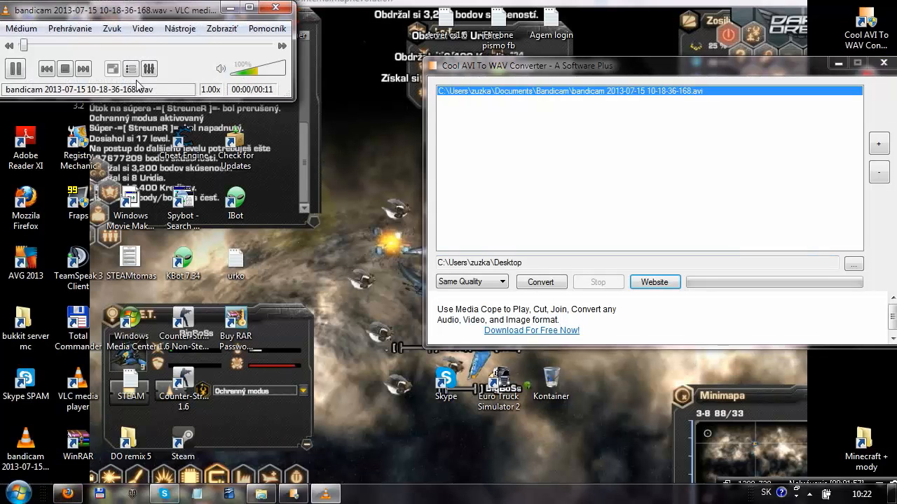
click(275, 7)
- Switch to Audacity and close the AVI to WAV converter
drag(496, 73, 205, 69)
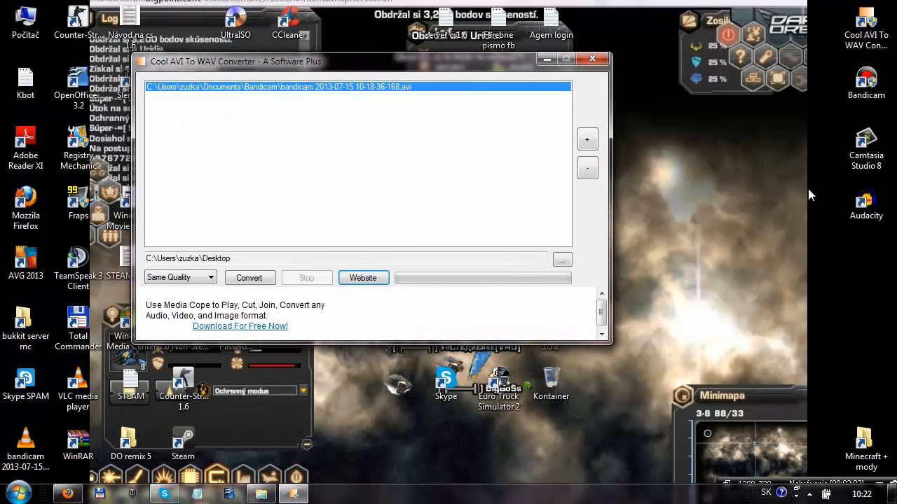
double_click(865, 200)
click(594, 59)
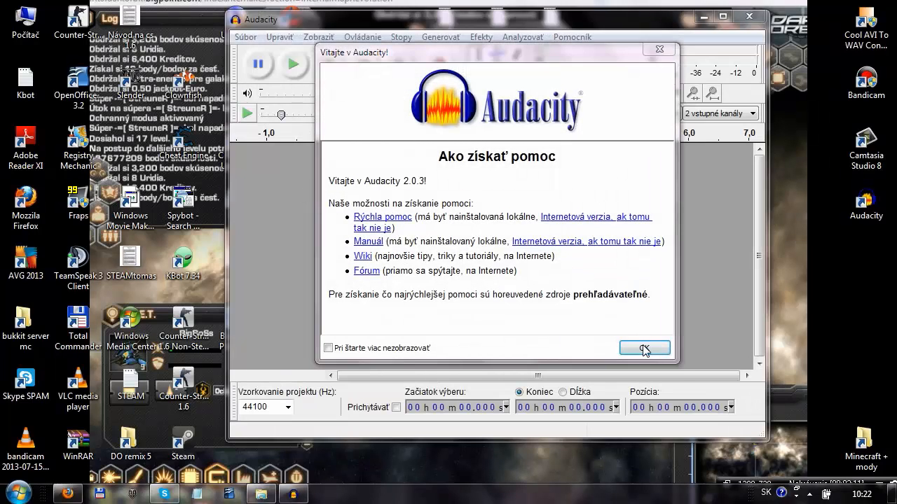
click(643, 348)
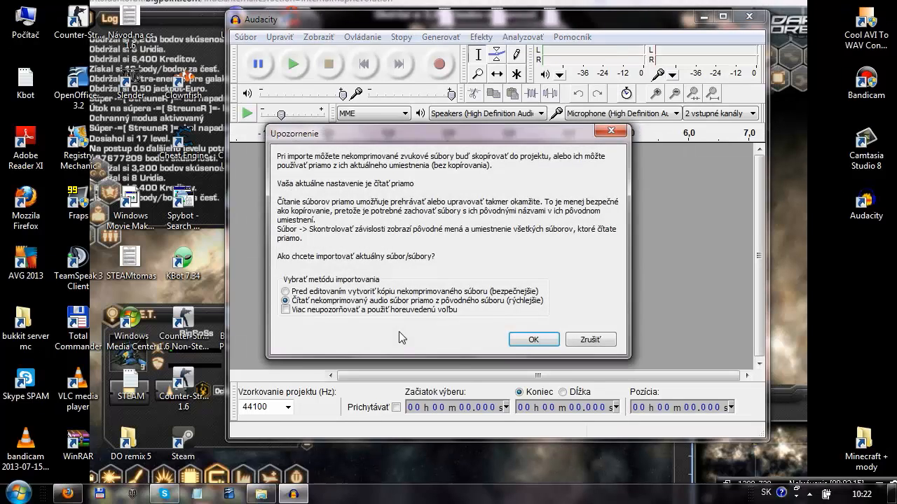
click(533, 340)
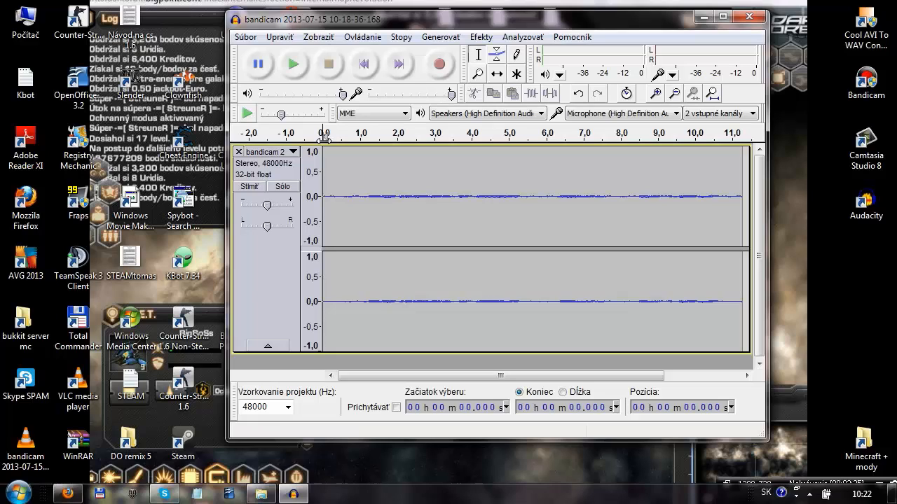
- Play the start of the imported track and stop playback
click(293, 64)
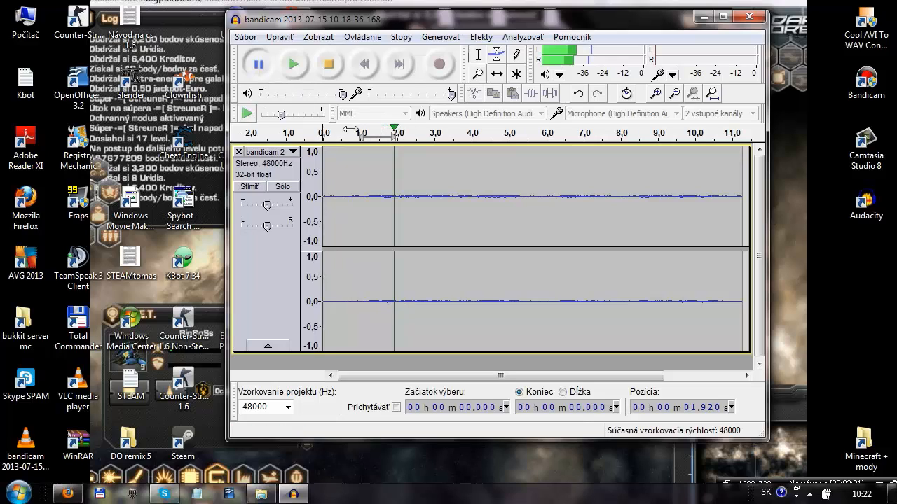
click(385, 135)
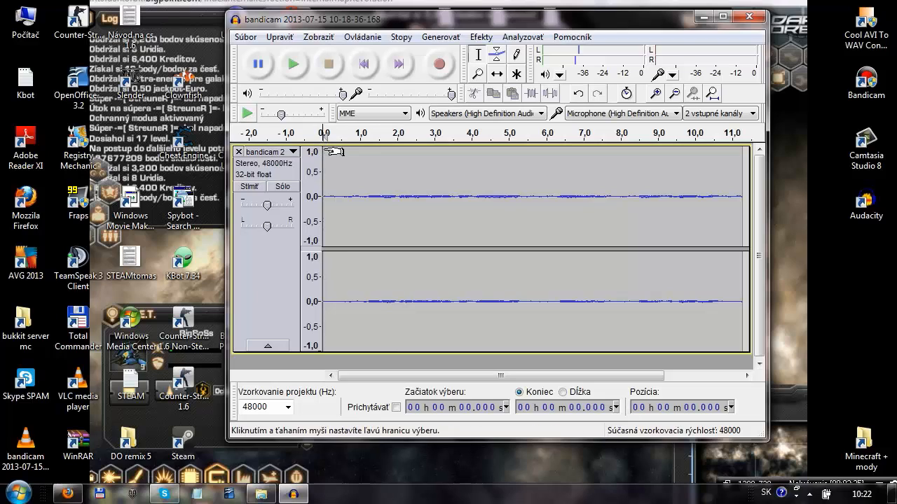
- Capture a noise profile for Noise Removal from about the first second of the track
drag(324, 151, 360, 151)
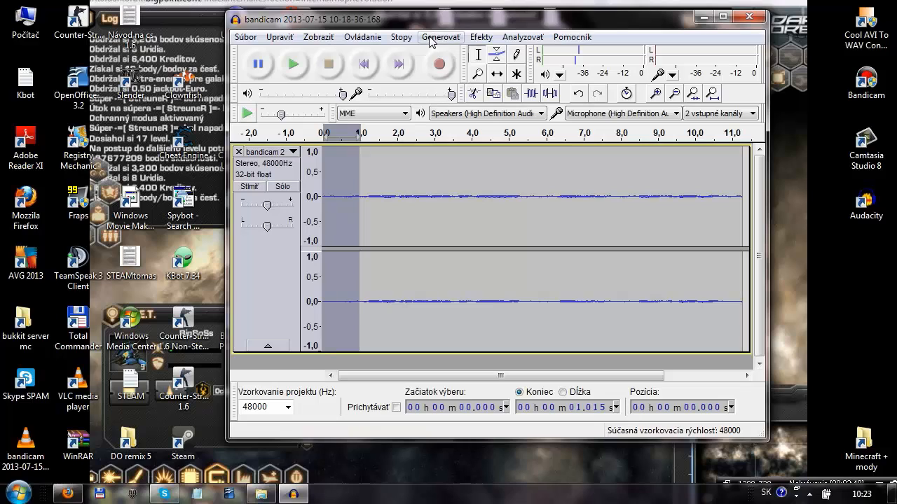
click(479, 37)
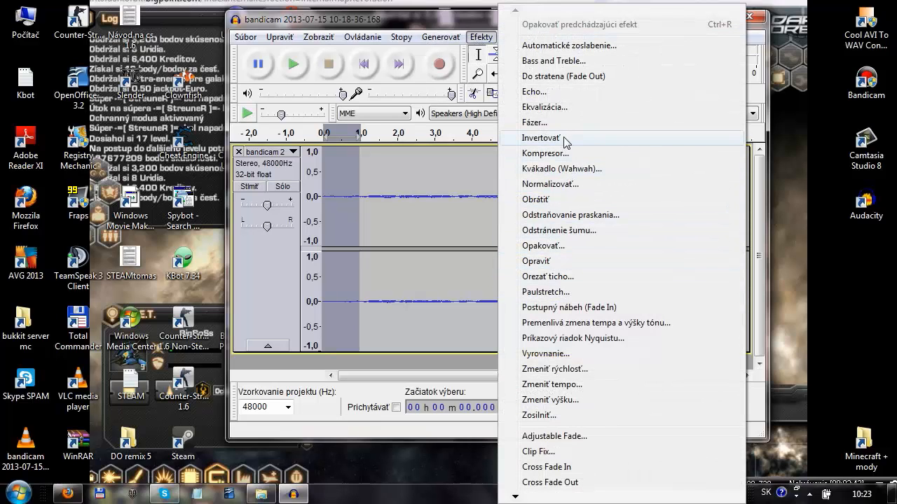
click(569, 232)
click(491, 163)
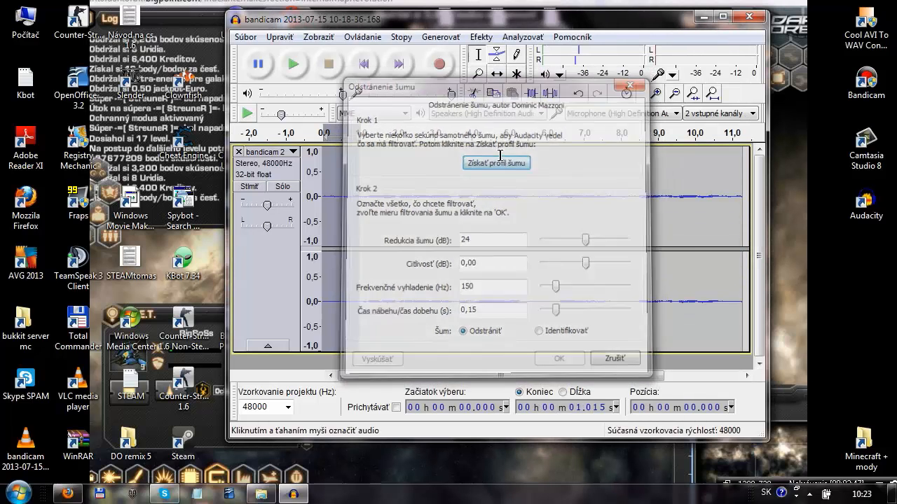
- Apply Noise Removal to the entire track with the dialog's existing settings
click(379, 172)
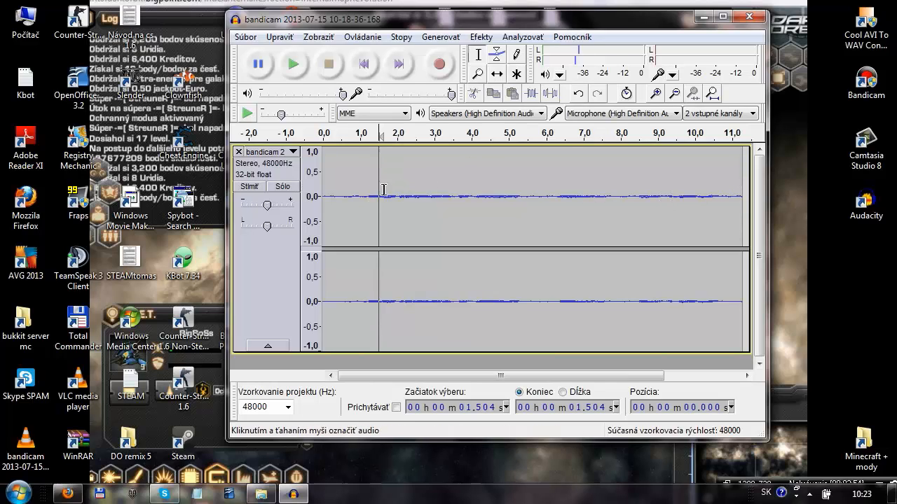
key(ctrl+a)
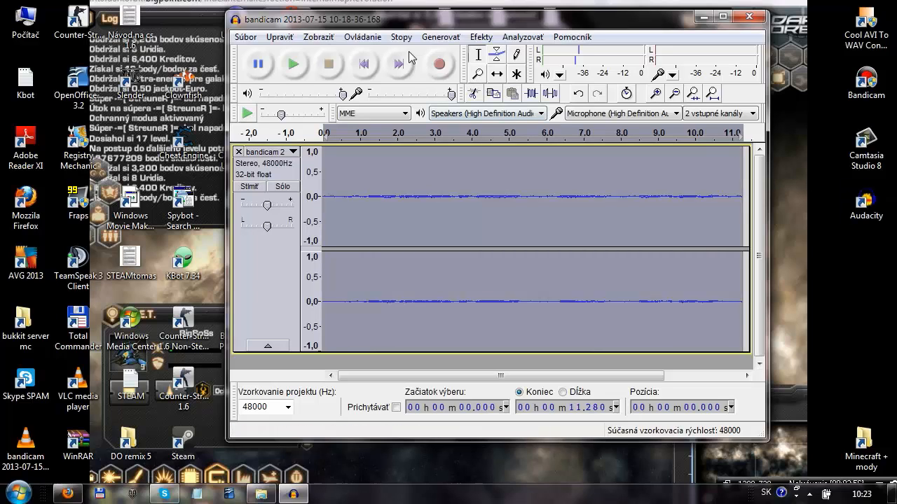
click(481, 36)
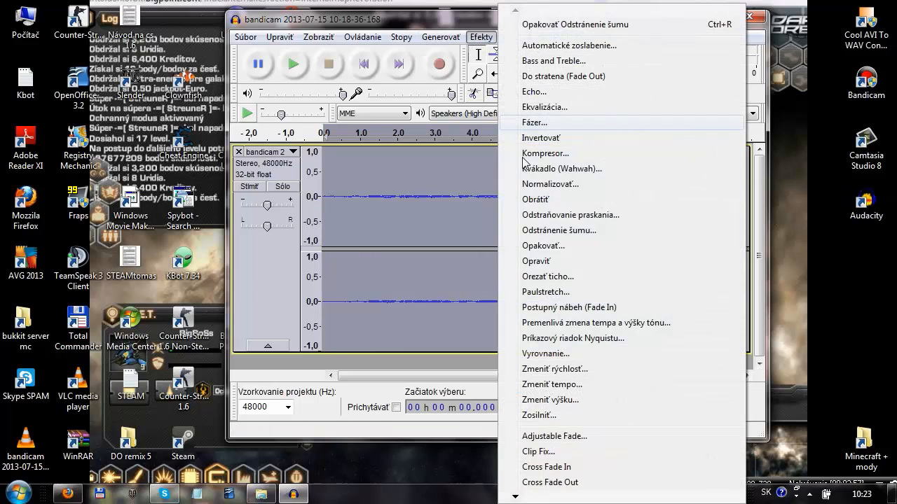
click(559, 230)
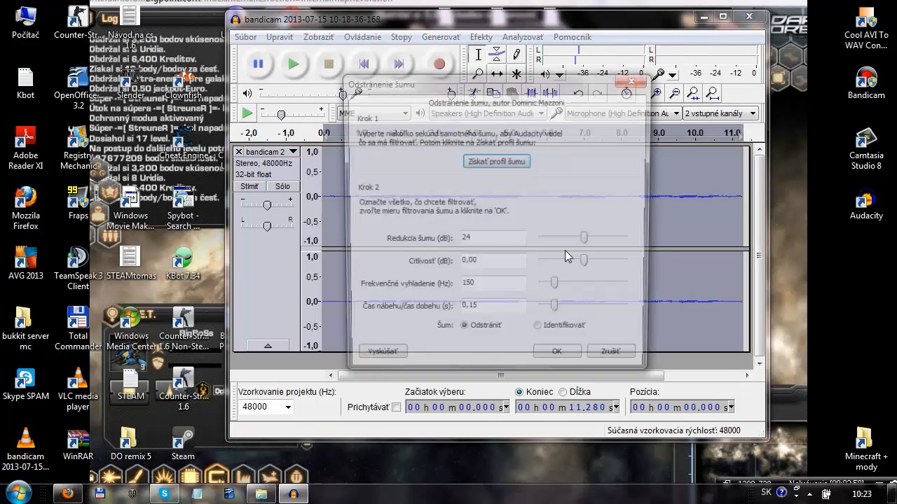
click(560, 360)
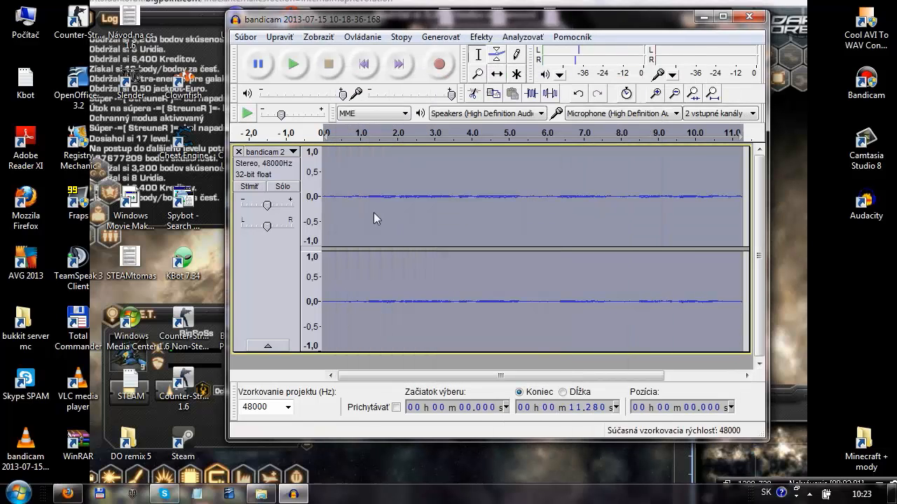
- Play the denoised track from near its beginning, then pause and stop playback
click(331, 181)
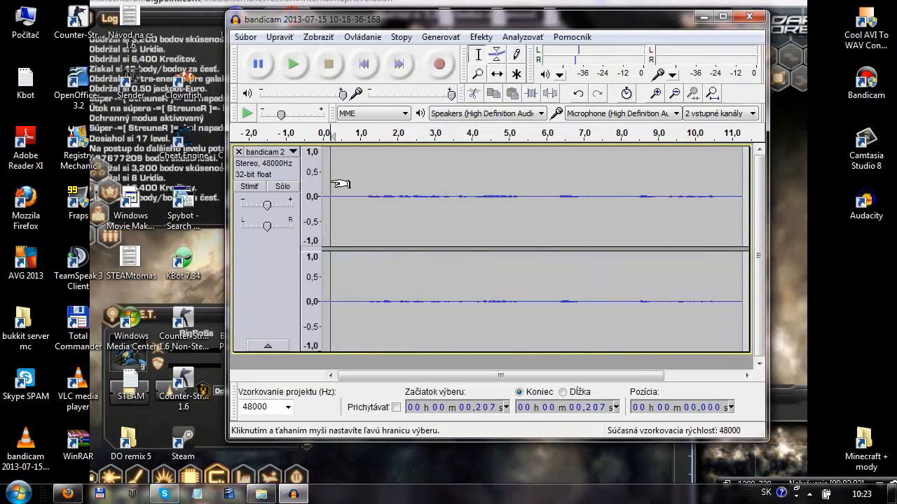
click(327, 155)
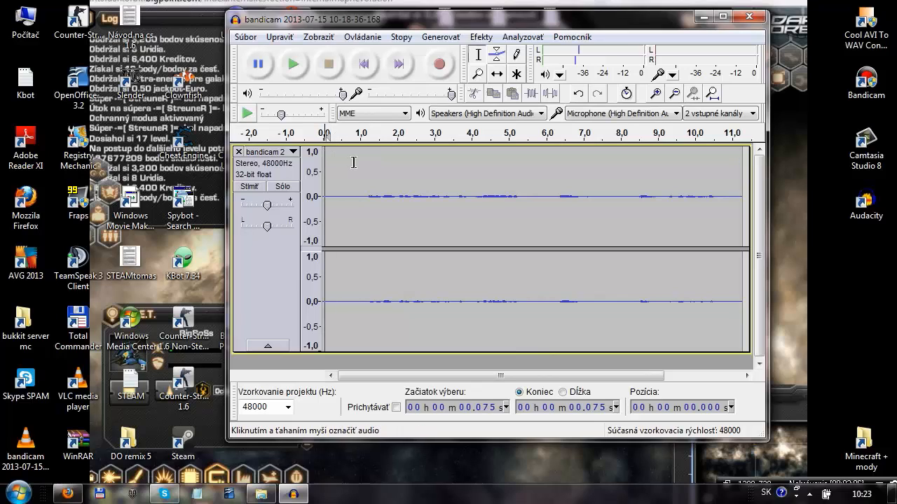
click(293, 64)
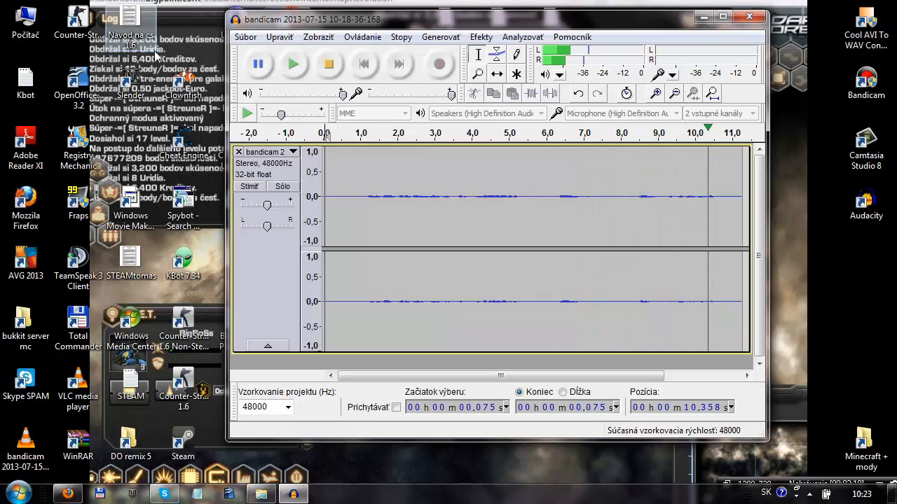
click(262, 63)
click(247, 37)
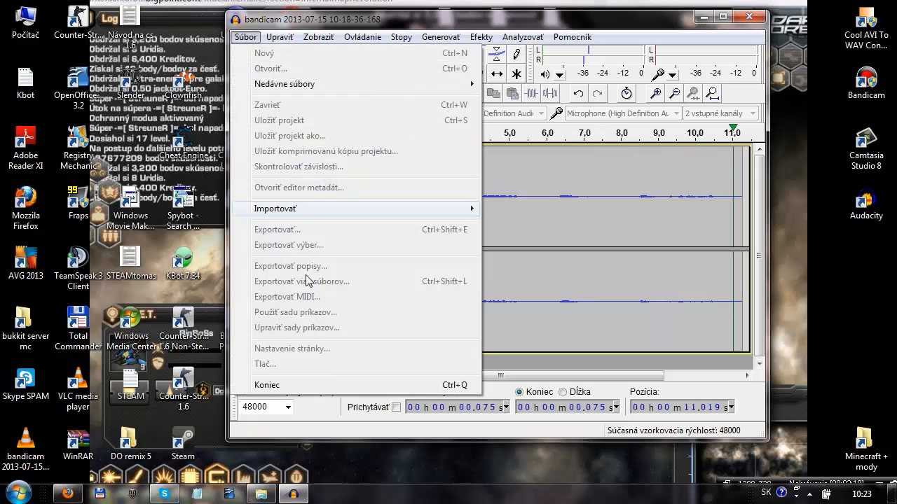
click(251, 37)
click(328, 63)
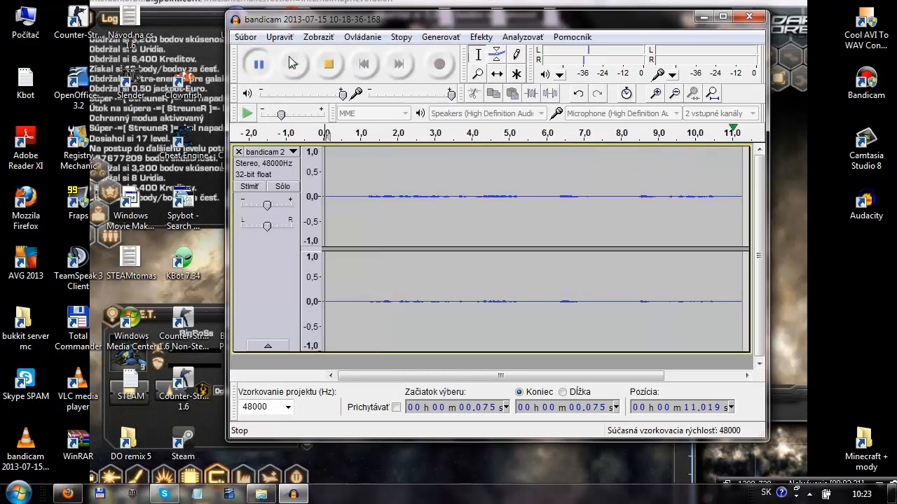
- Export the audio to the desktop as a WAV (Microsoft) 16 bit PCM file named "blablabla", leaving the metadata empty
click(250, 37)
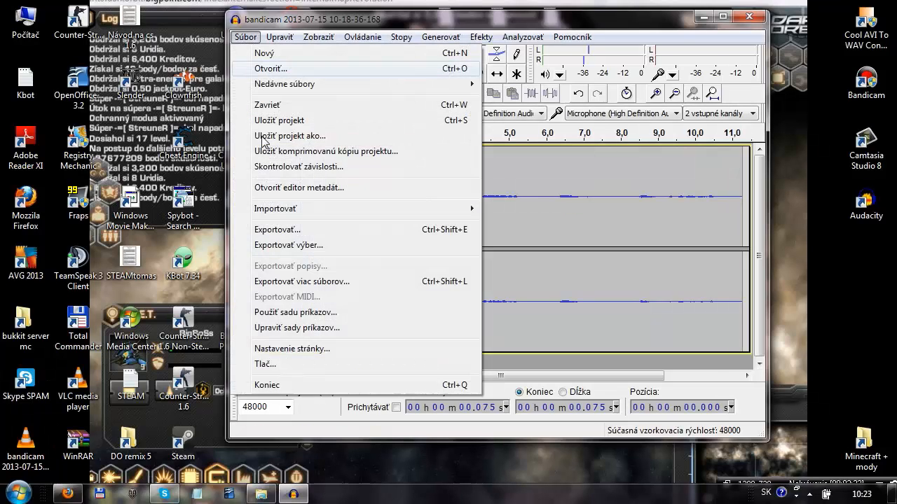
click(280, 231)
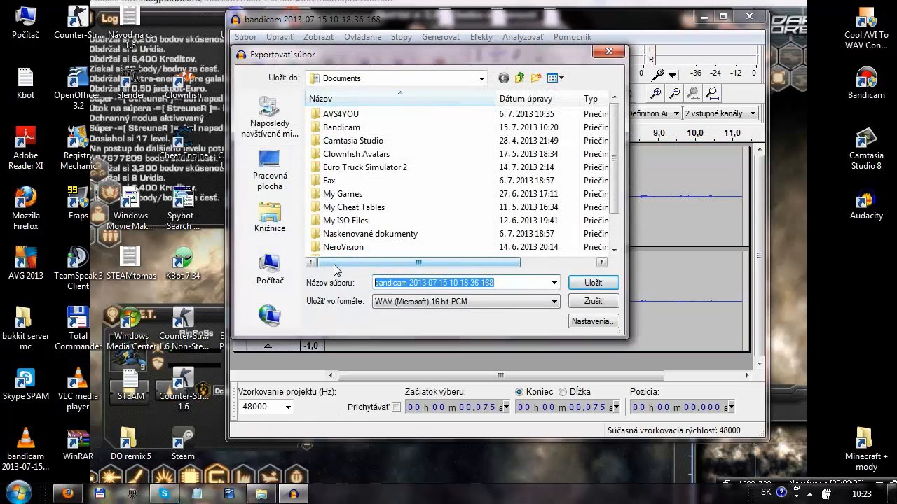
text(bla)
text(blabla)
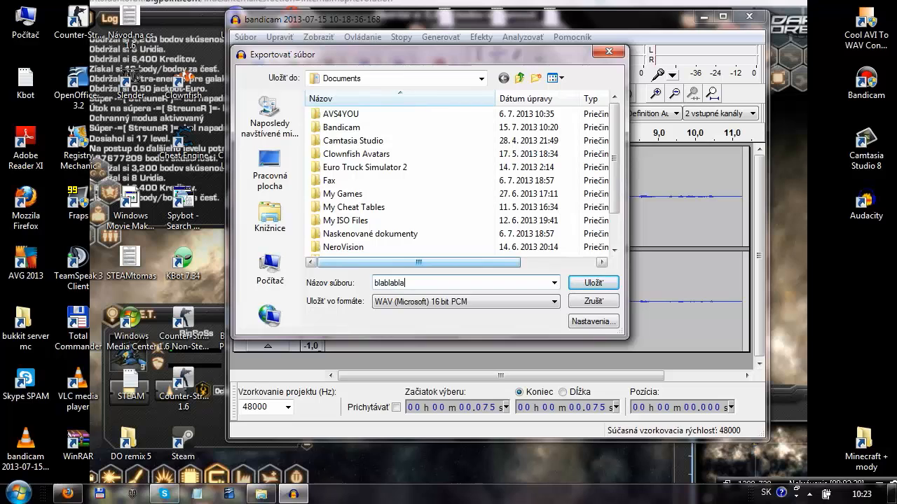
click(269, 175)
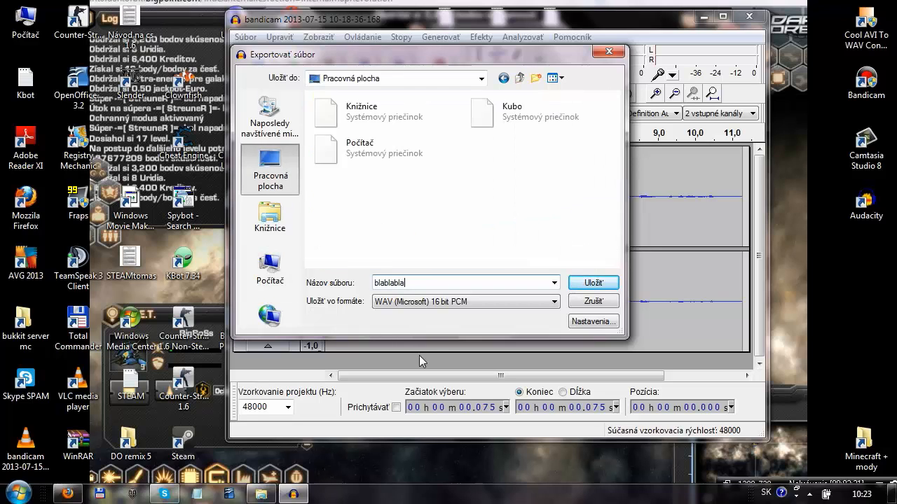
click(592, 282)
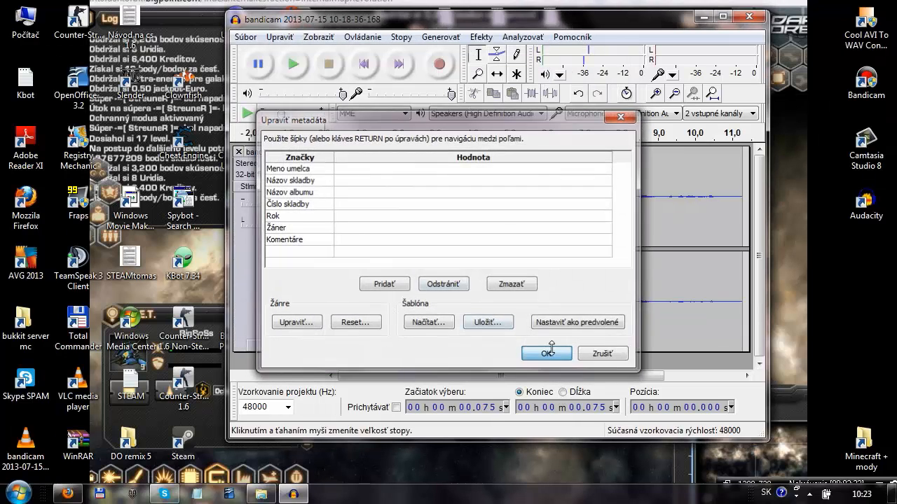
click(543, 351)
- Move the Audacity window aside to check the exported file on the desktop
drag(606, 13, 640, 59)
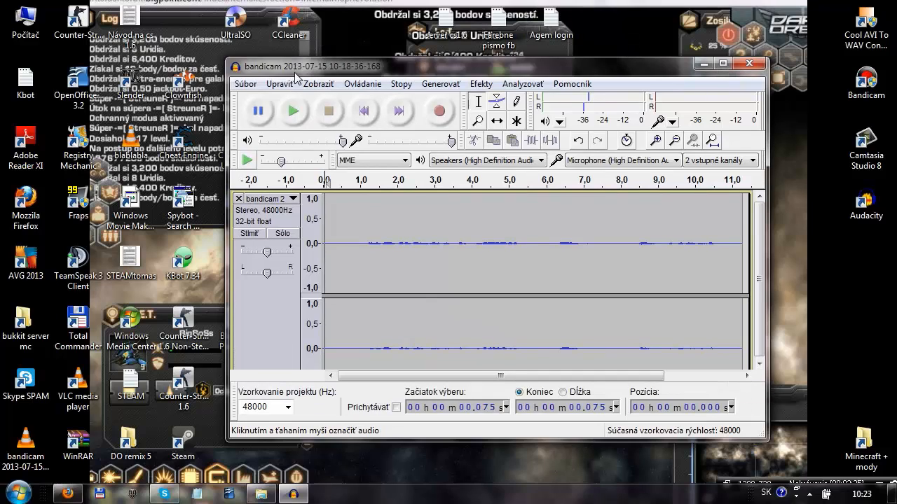
drag(295, 74, 465, 64)
click(76, 90)
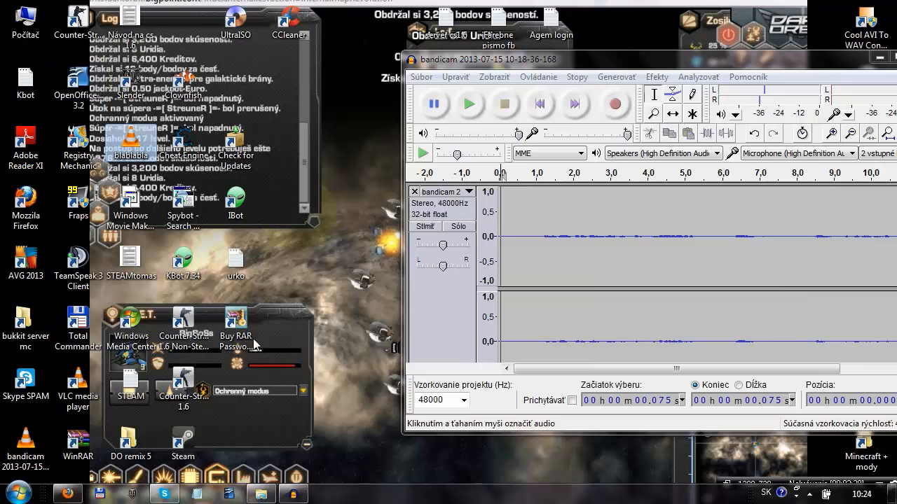
drag(886, 56, 586, 98)
- Close Audacity without saving the project changes
click(581, 99)
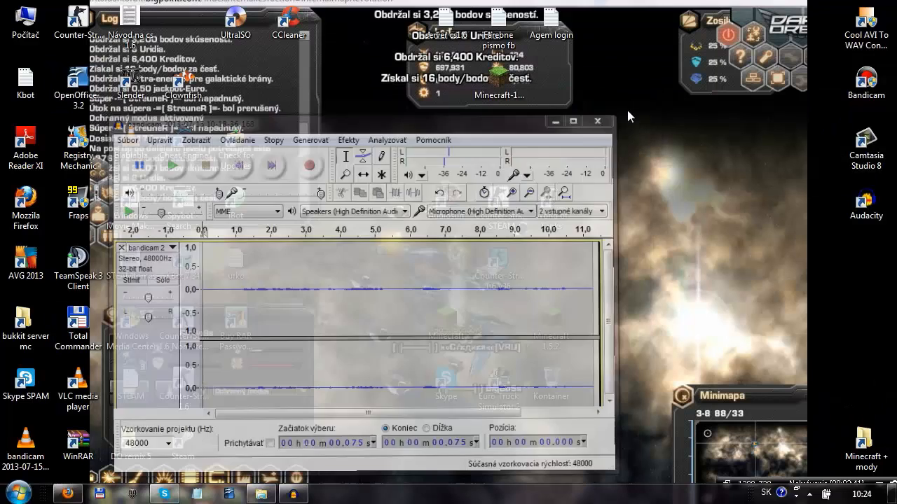
right_click(294, 495)
click(294, 462)
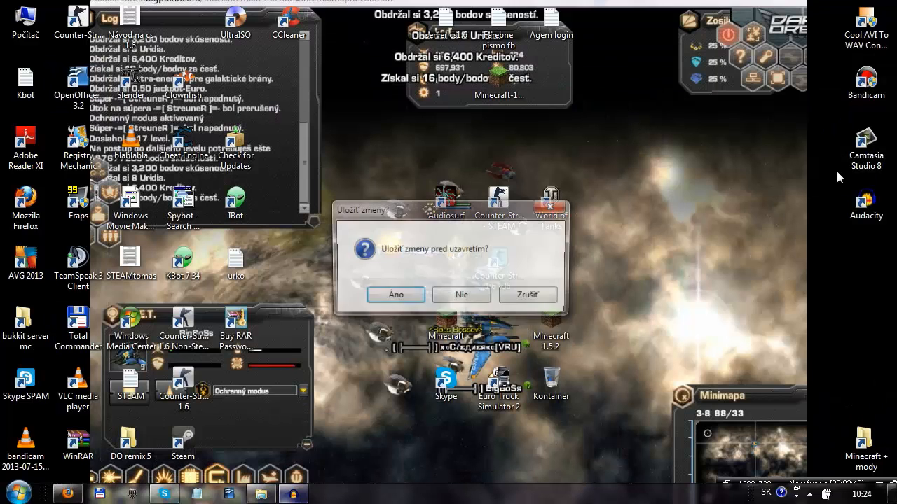
click(461, 296)
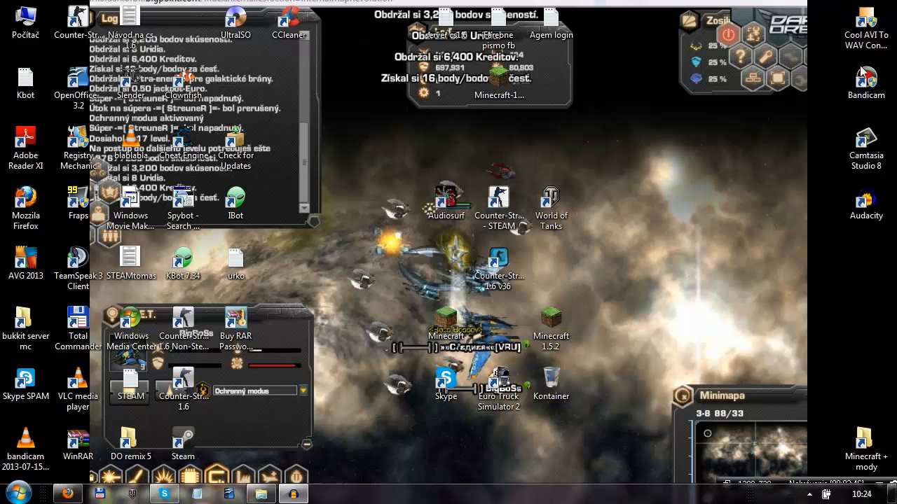
- In Bandicam's recording sound settings, choose Microphone (High Definition Audio Device) as the primary device and view the secondary device choices
click(866, 81)
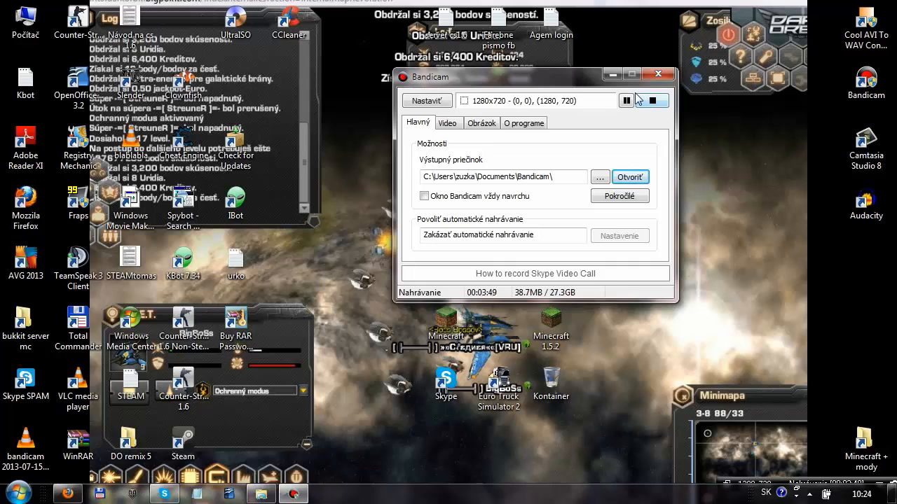
click(448, 124)
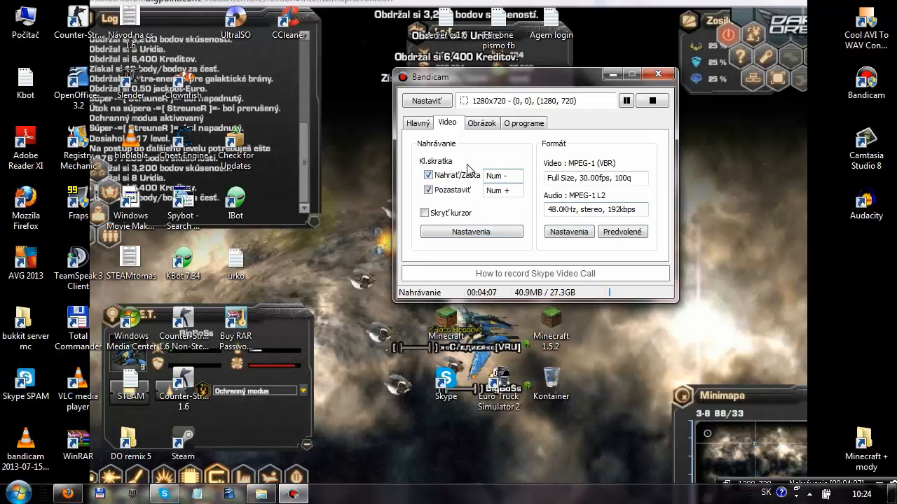
click(470, 237)
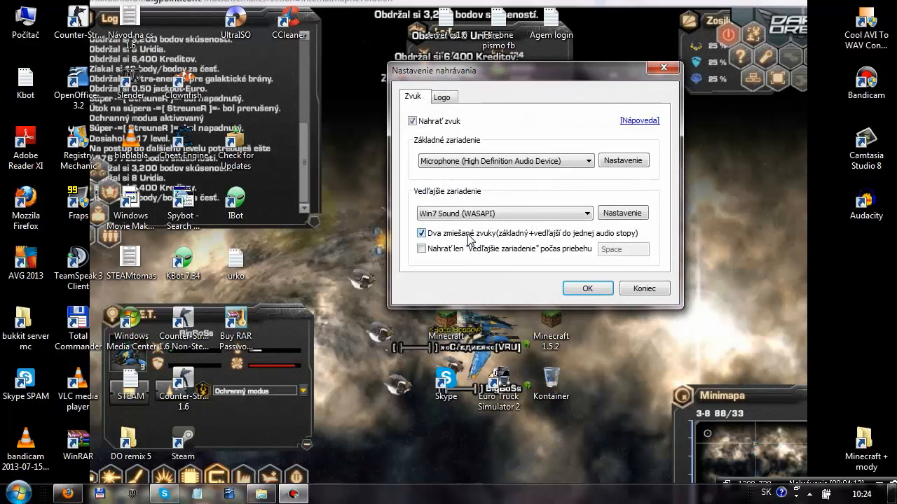
click(482, 162)
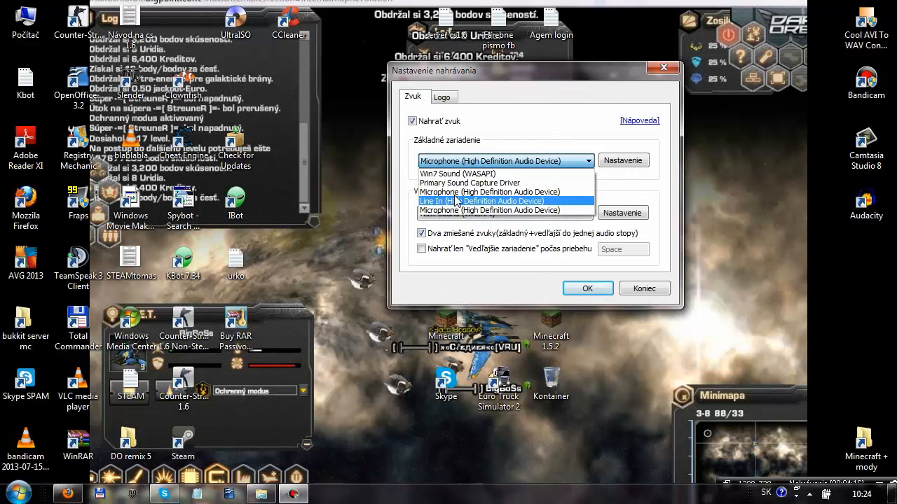
click(522, 196)
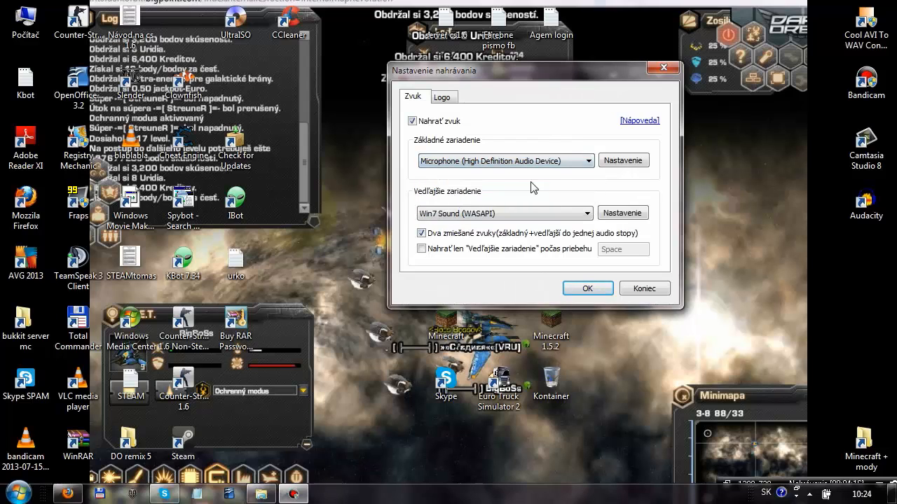
click(480, 215)
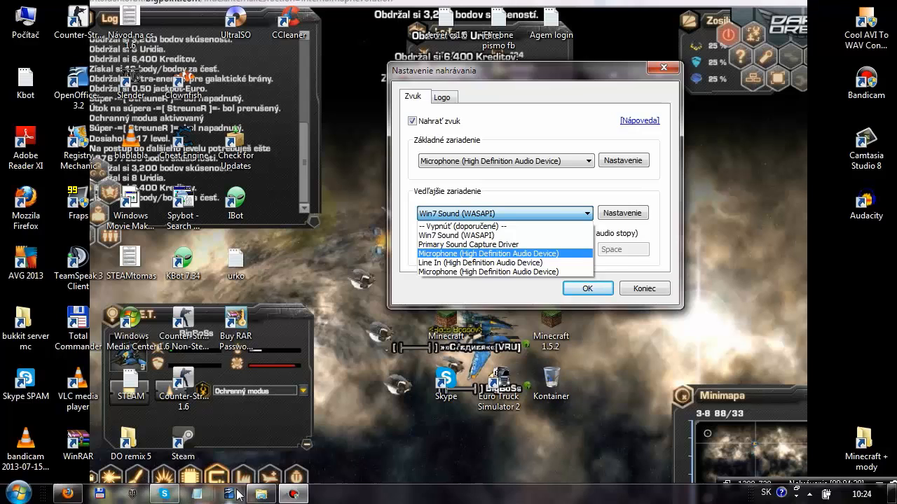
- Look at the Bandicam output folder and drive C: in Explorer, return to the folder and minimize the window
click(261, 494)
drag(329, 56, 532, 49)
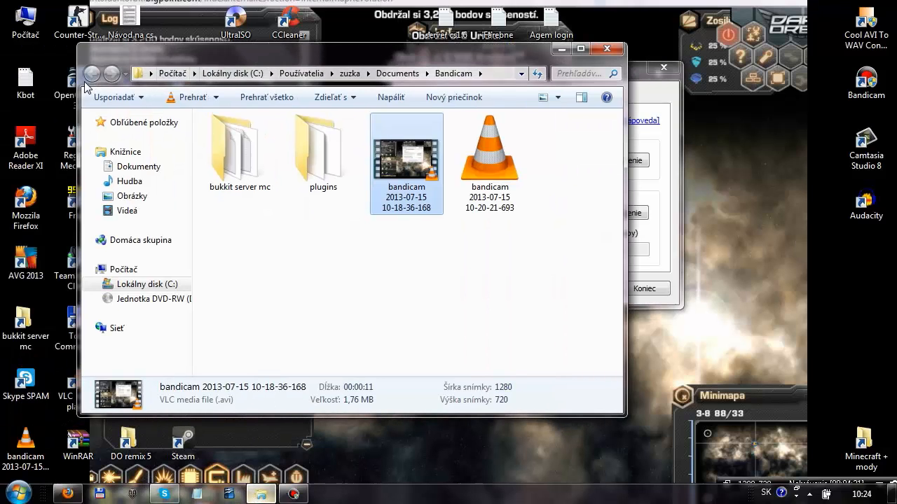
click(230, 147)
click(112, 285)
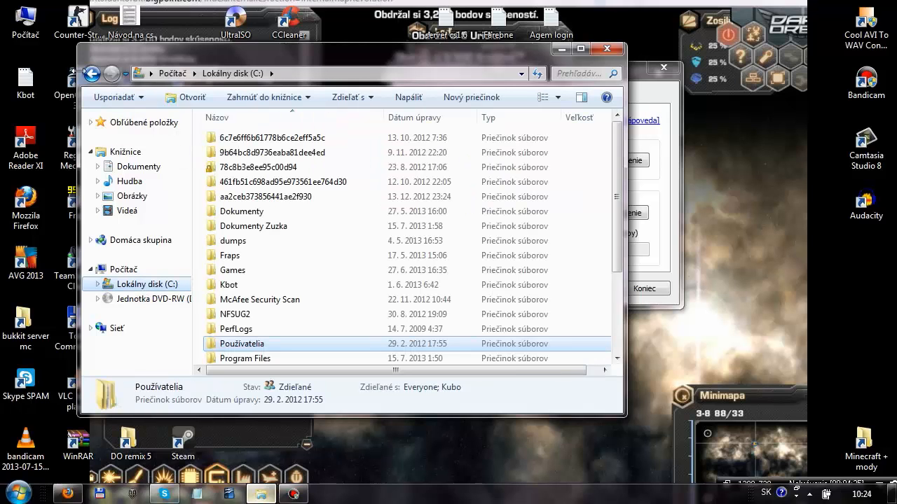
click(92, 73)
click(562, 48)
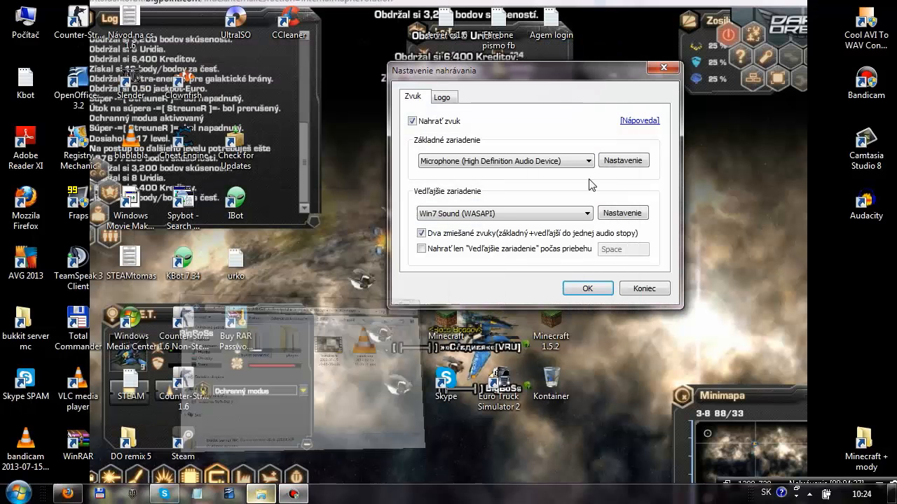
- Confirm the recording sound settings and minimize Bandicam
drag(540, 74, 451, 89)
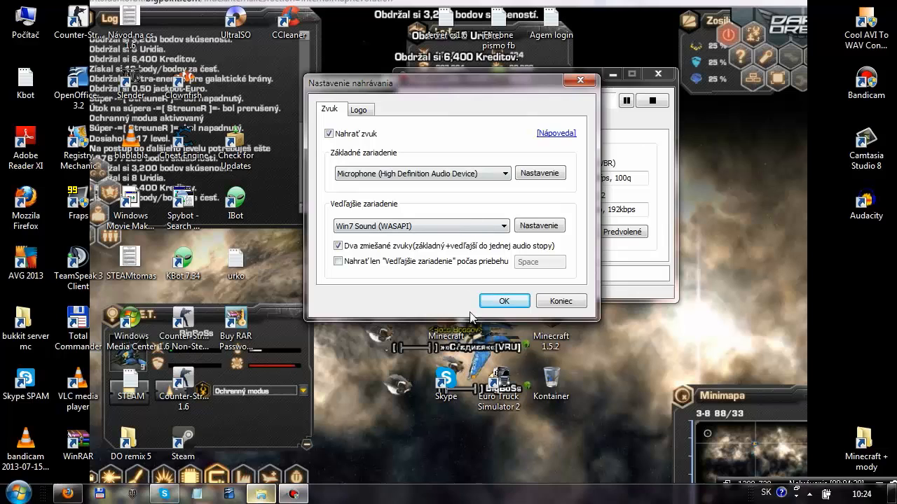
click(505, 300)
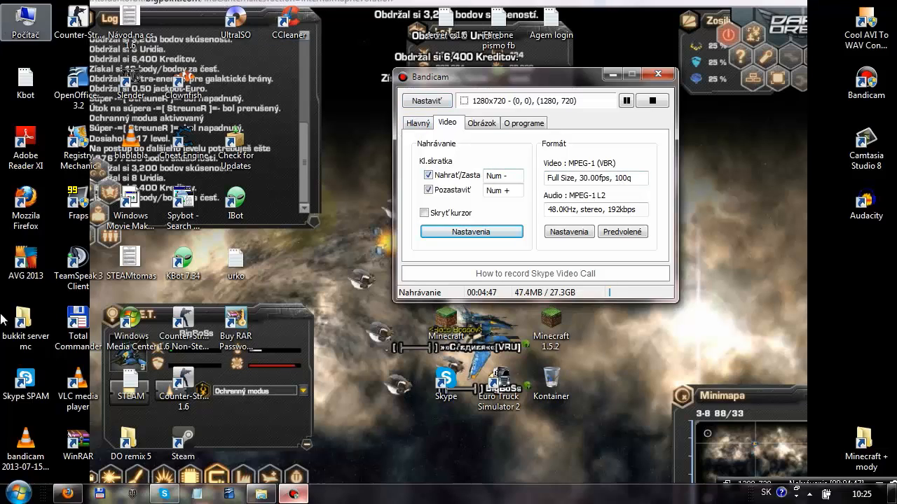
click(612, 75)
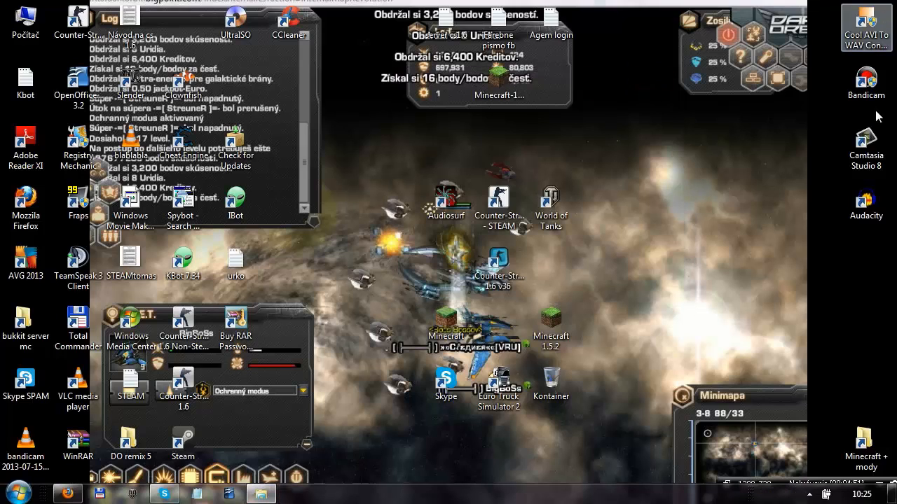
- Launch Camtasia Studio 8 and rearrange the Steam, Buy RAR Password Recovery and CCleaner icons on the desktop
double_click(867, 168)
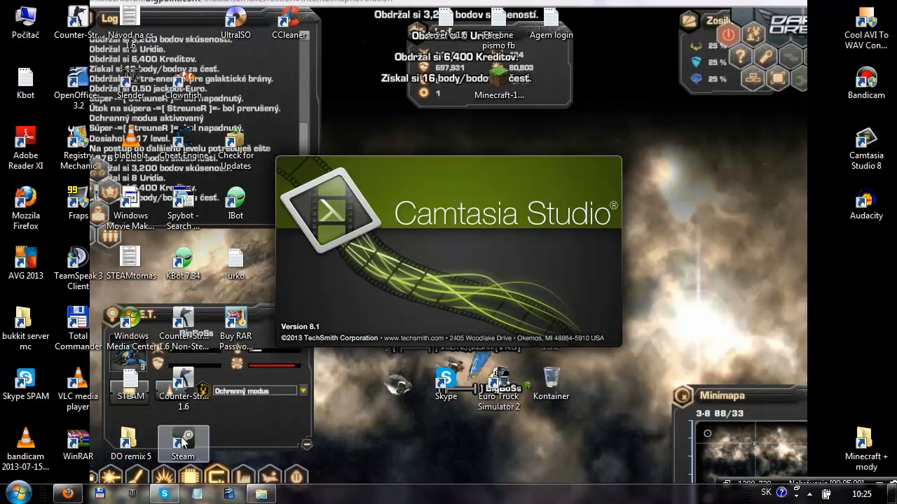
drag(183, 440, 181, 34)
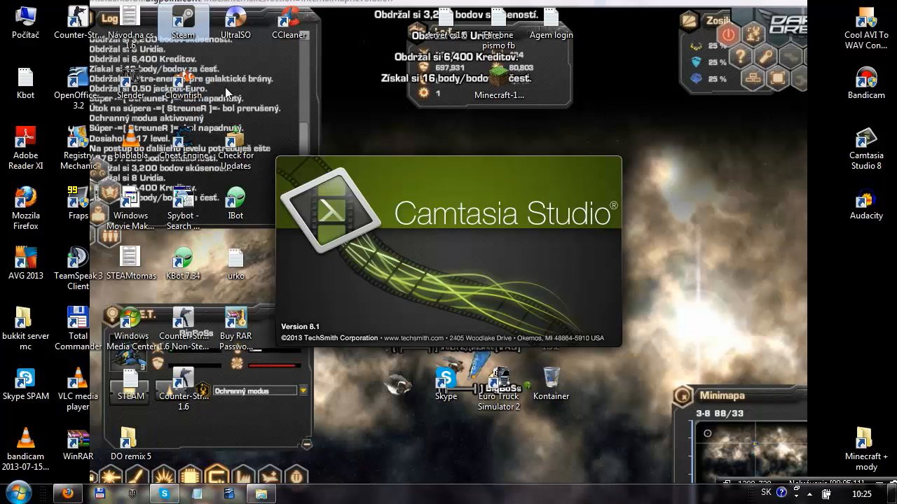
drag(249, 323, 184, 442)
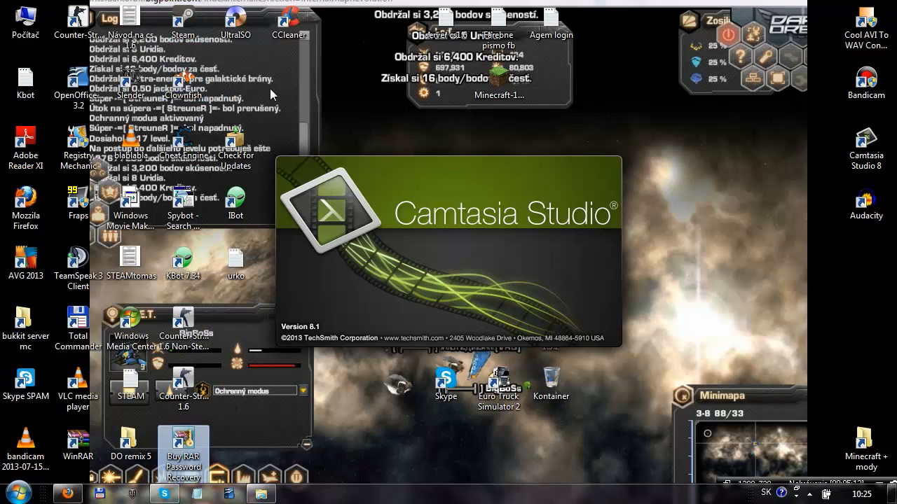
drag(287, 32, 234, 84)
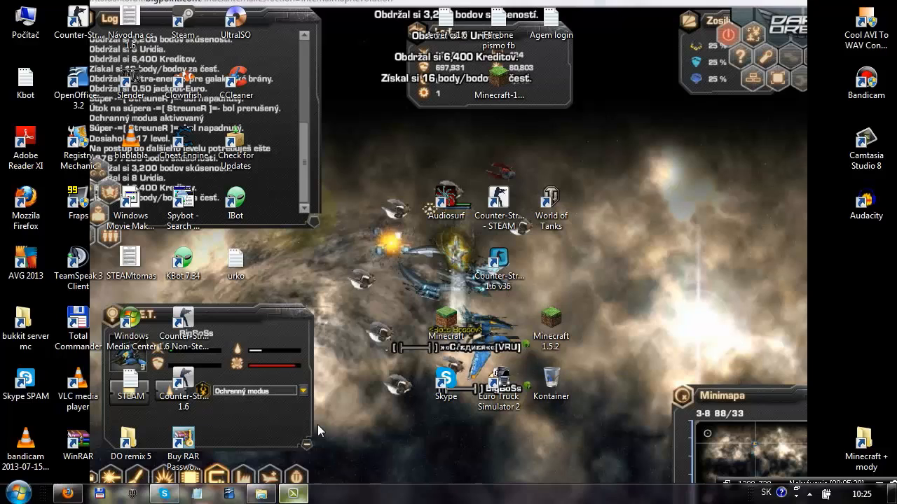
- Bring up Camtasia Studio and dismiss the upgrade notice and the welcome dialog
click(293, 494)
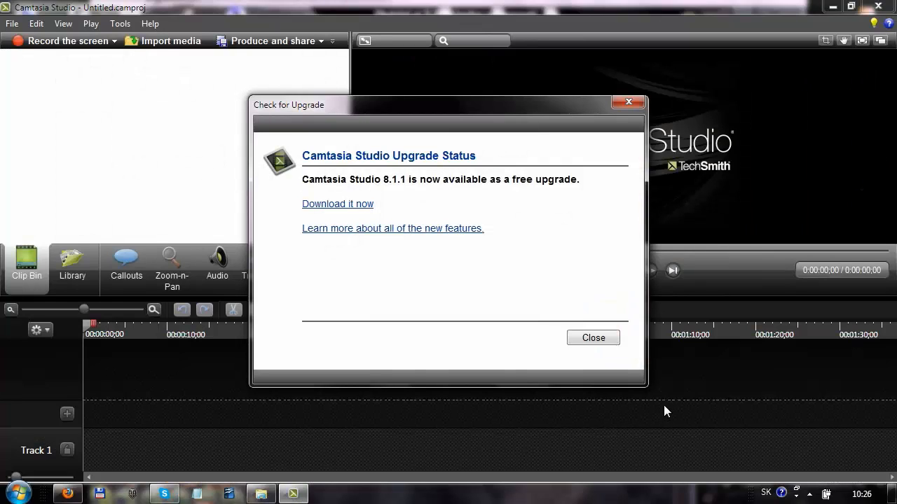
click(601, 342)
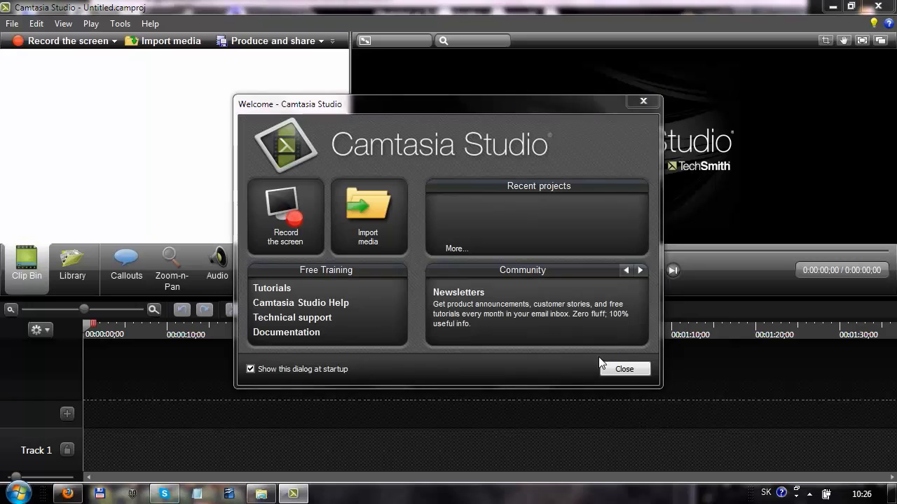
click(611, 366)
drag(582, 7, 616, 89)
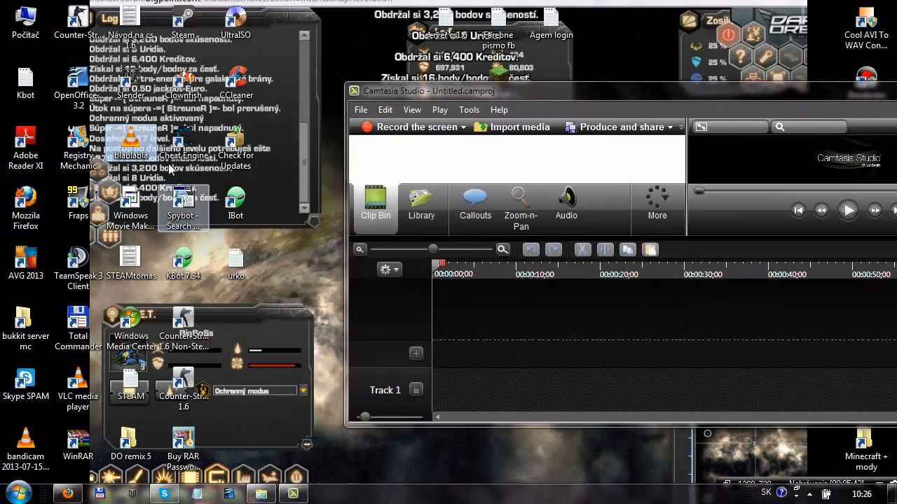
drag(132, 146, 462, 160)
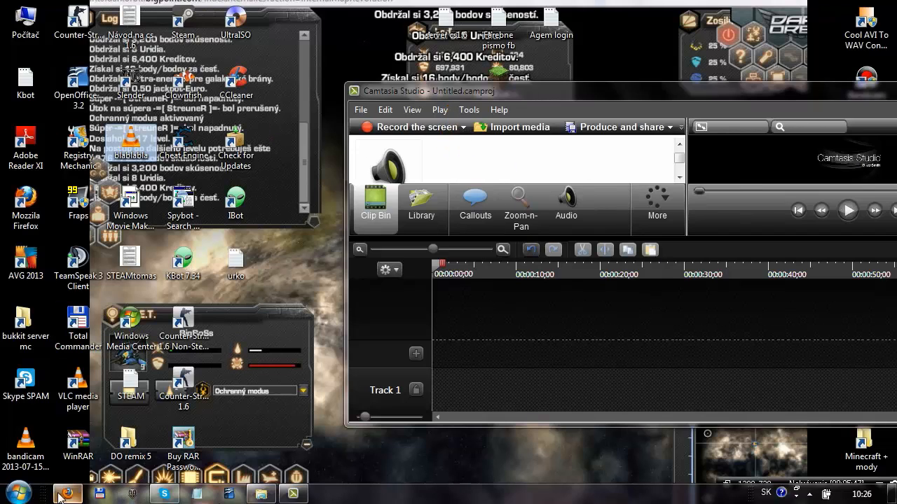
click(25, 443)
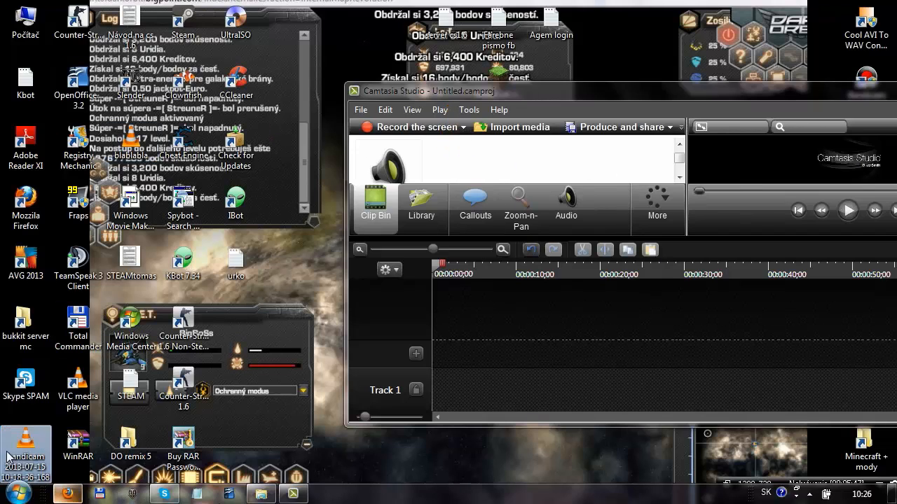
click(265, 495)
click(406, 161)
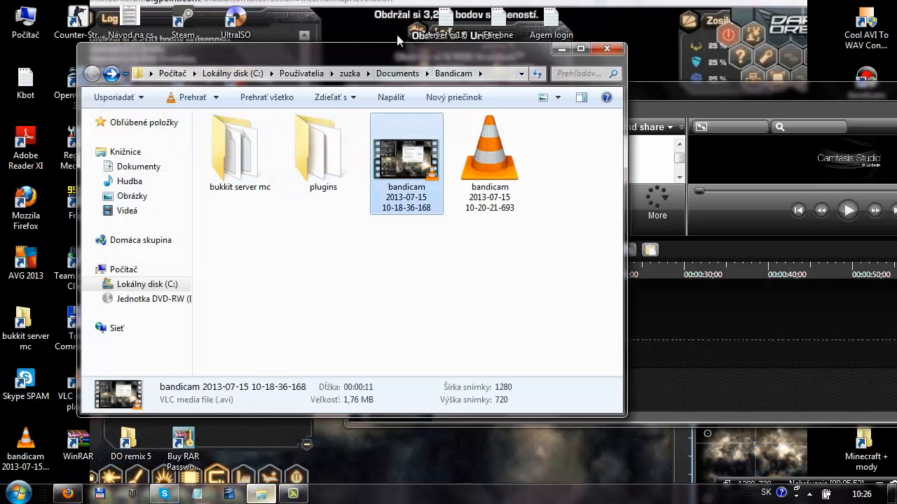
drag(397, 49, 166, 103)
drag(161, 246, 444, 162)
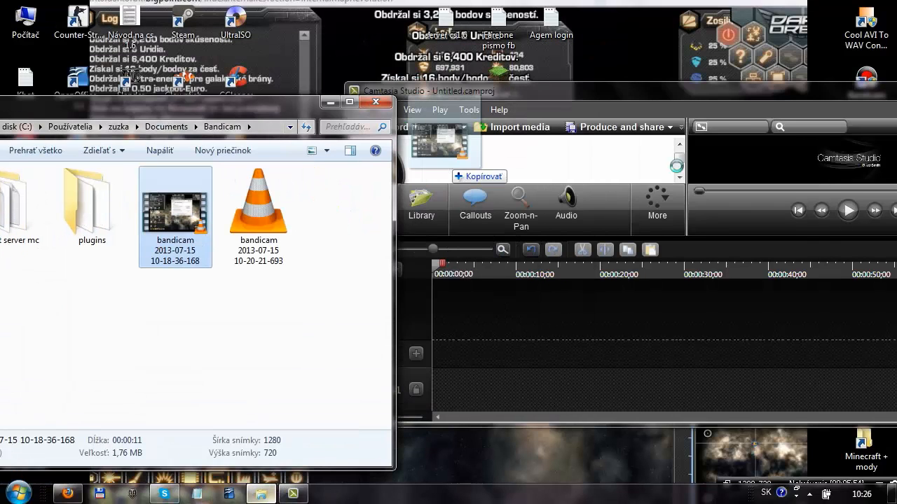
double_click(650, 97)
- Try placing the bandicam video at the start of Track 1 with the 1280 x 720 YouTube & Screencast editing dimensions
click(59, 223)
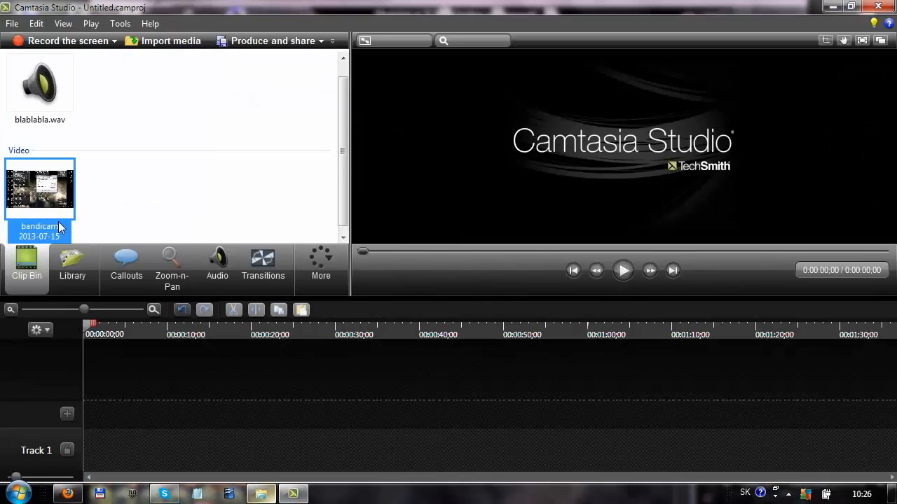
drag(15, 212, 98, 448)
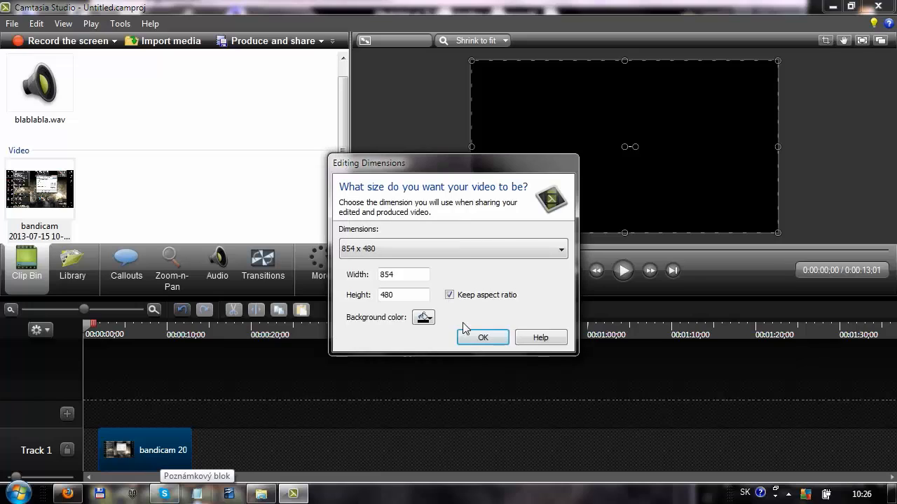
click(493, 254)
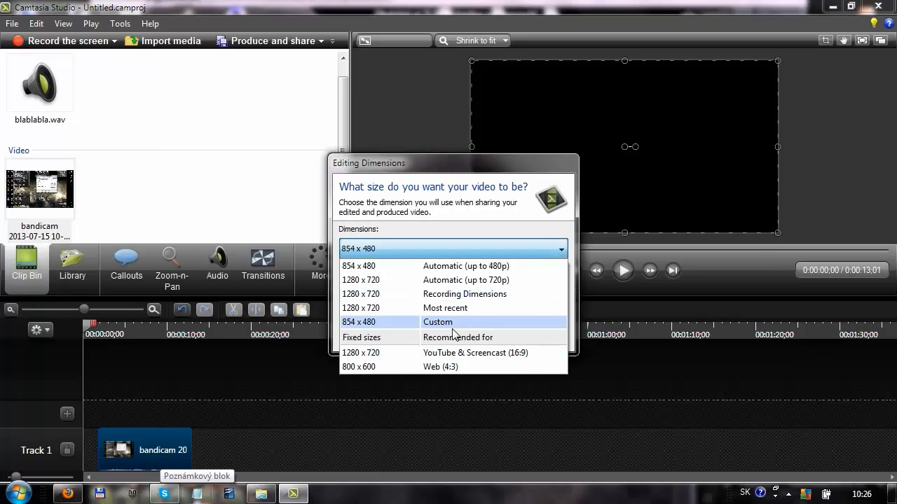
click(474, 352)
click(482, 335)
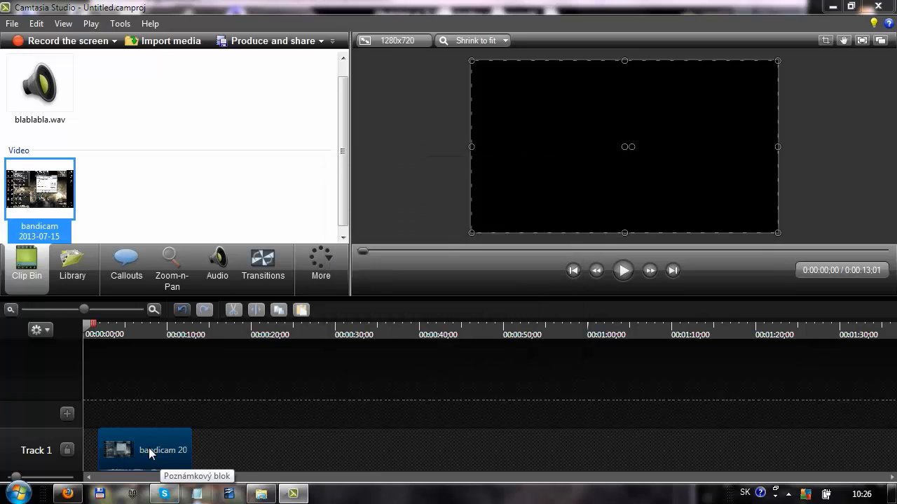
drag(149, 448, 133, 448)
right_click(118, 456)
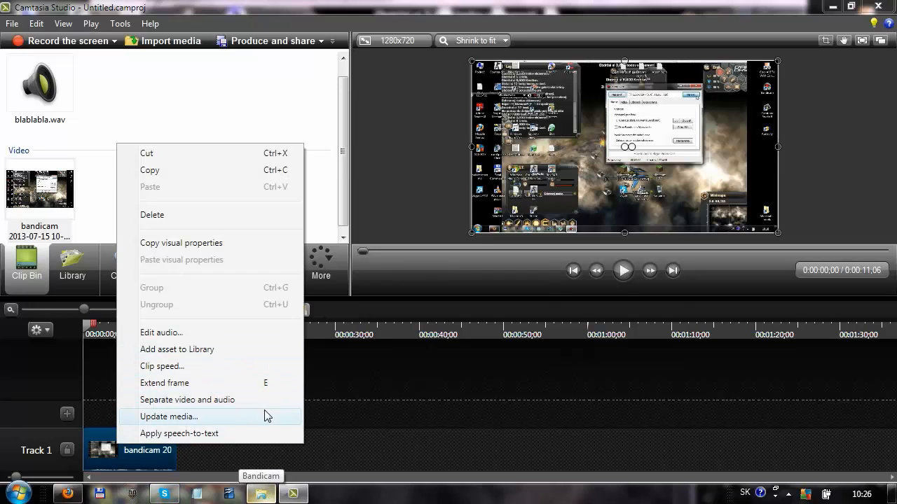
click(619, 484)
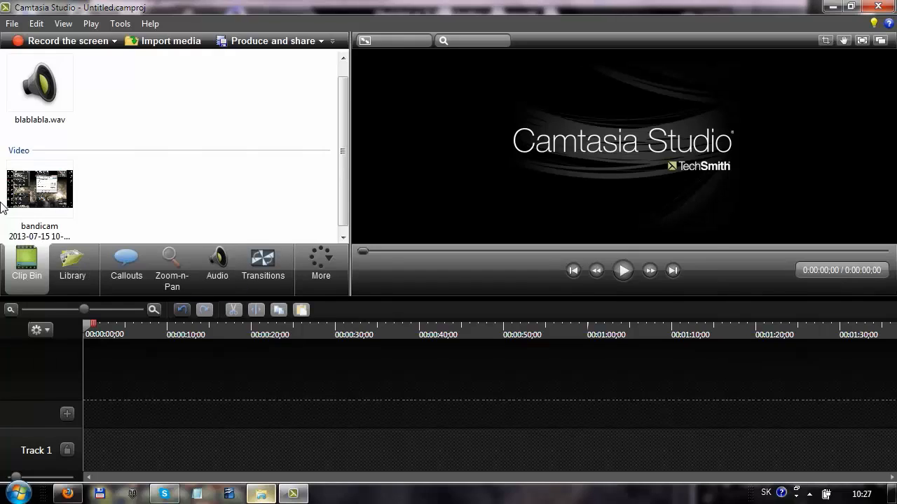
- Place the bandicam video at the start of Track 1 and set the editing dimensions to 1280 x 720
click(52, 219)
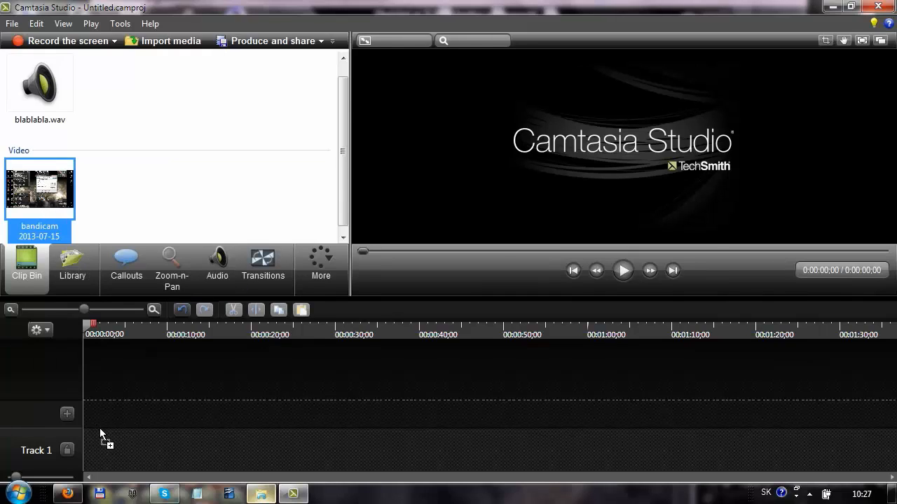
drag(164, 461, 164, 461)
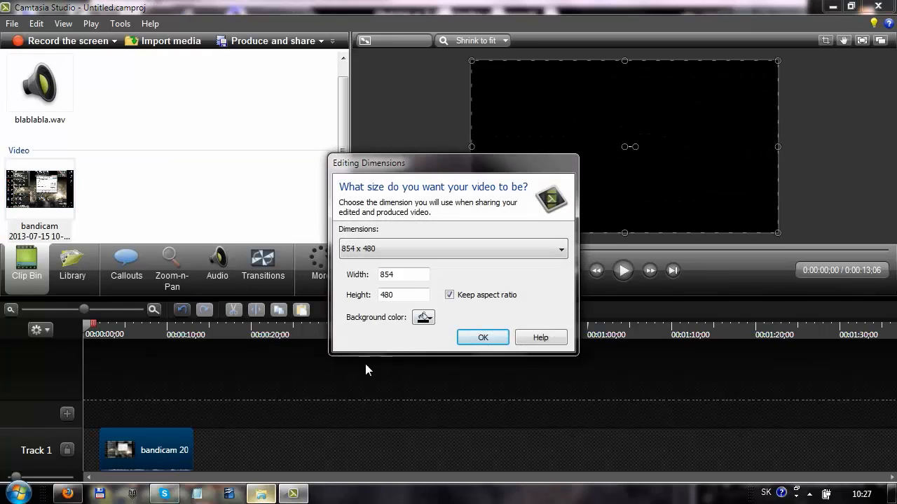
click(385, 251)
click(365, 276)
click(483, 337)
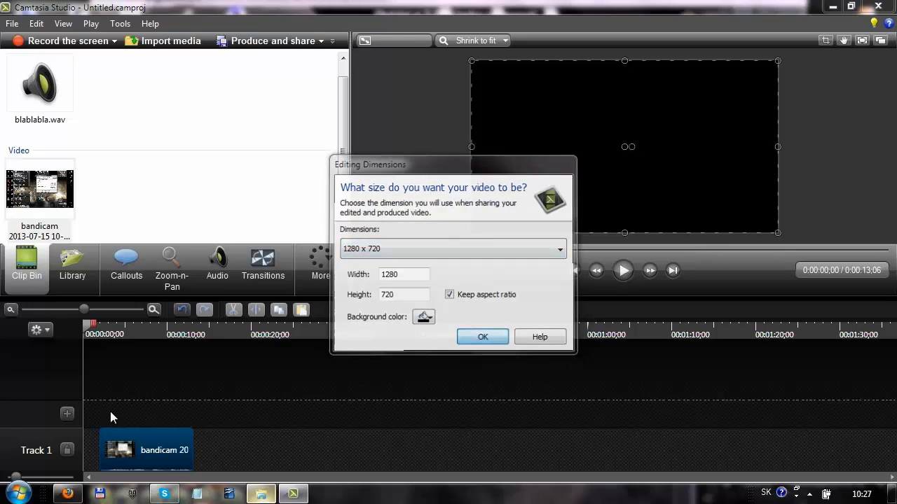
drag(145, 449, 118, 444)
- Separate the bandicam clip's video and audio, and delete the separated audio from Track 2
right_click(133, 447)
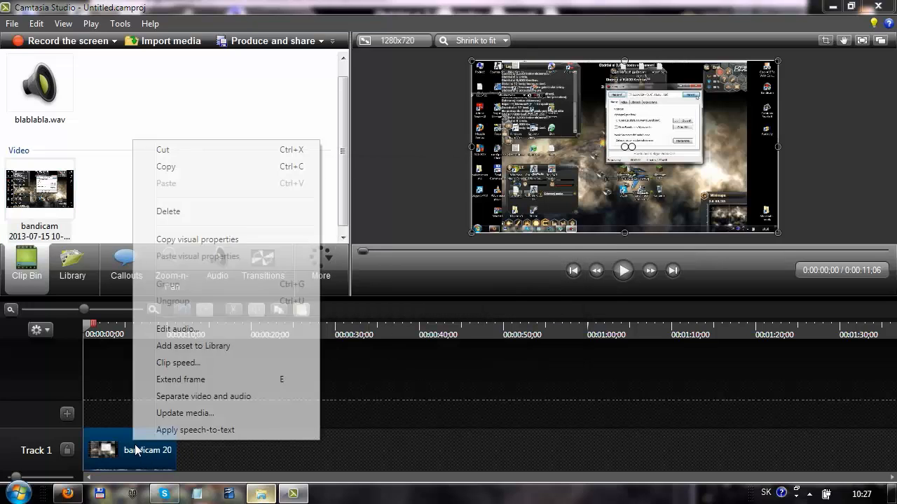
click(184, 398)
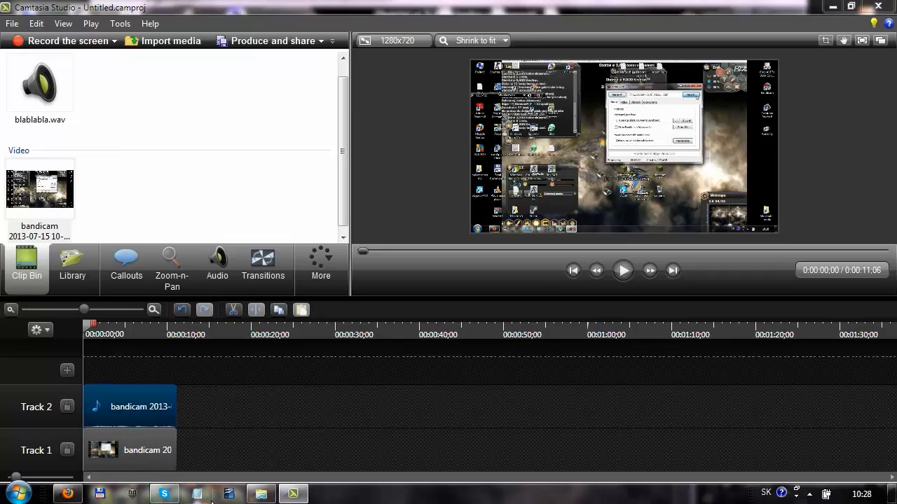
key(Delete)
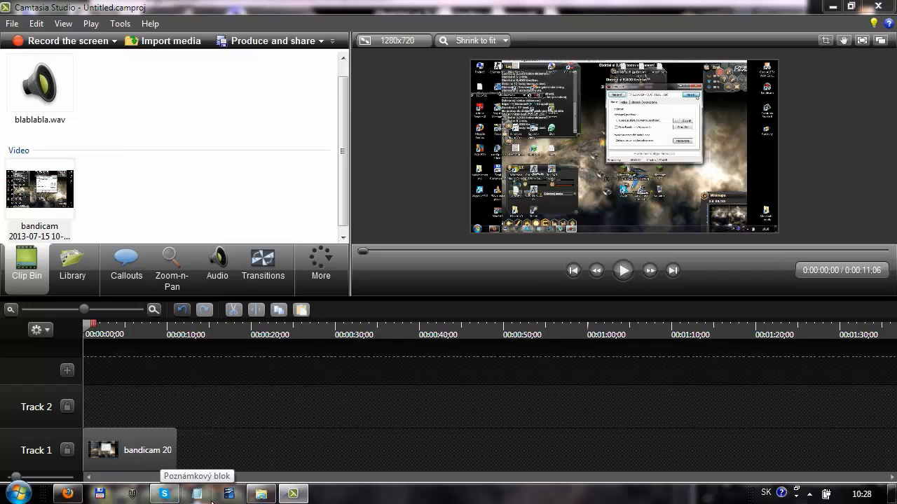
- Place blablabla.wav at the start of Track 2, aligned with the video clip, and deselect it
click(36, 102)
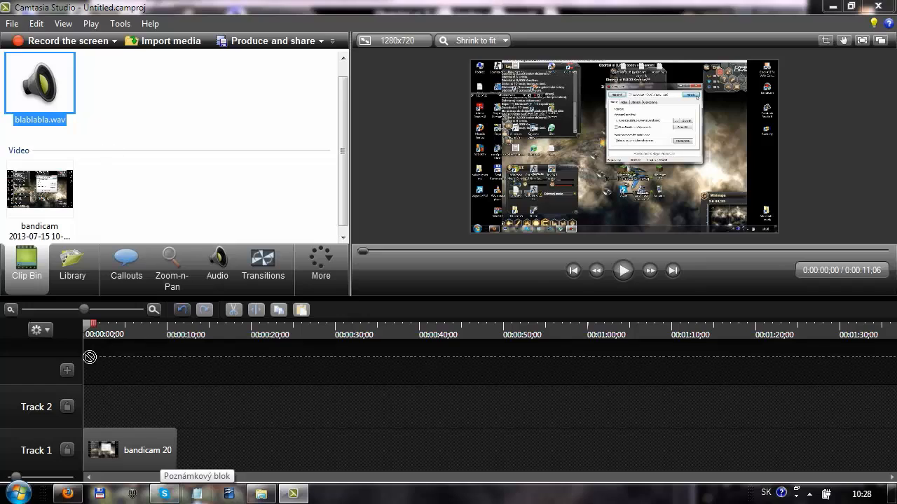
drag(91, 411, 94, 413)
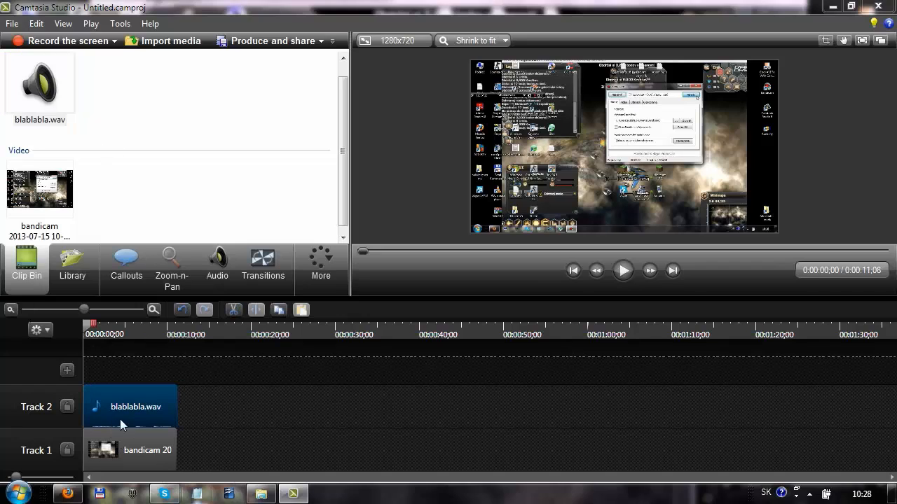
click(85, 361)
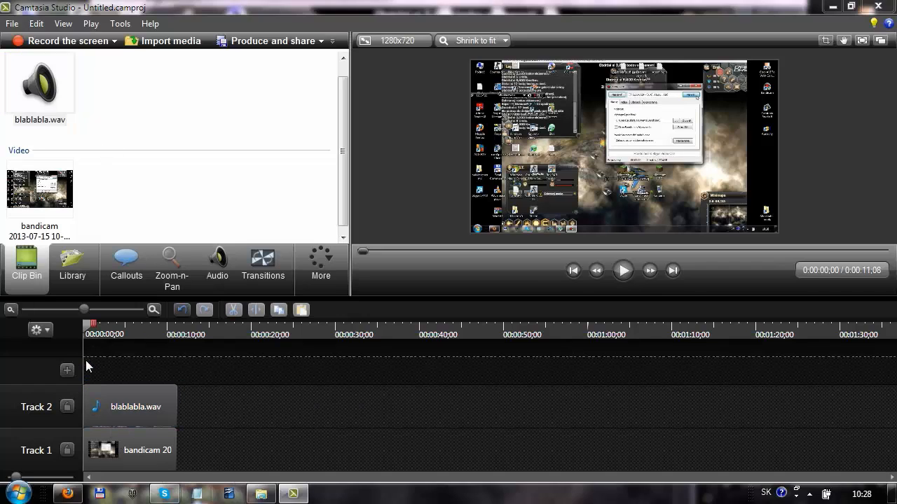
- Preview a few seconds of the edit, return the playhead to the start and view the audio editing tools
click(615, 274)
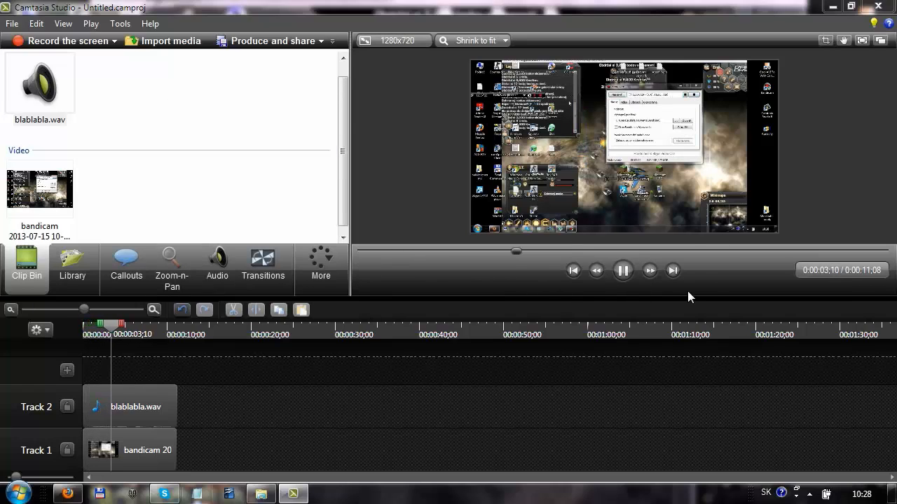
click(622, 280)
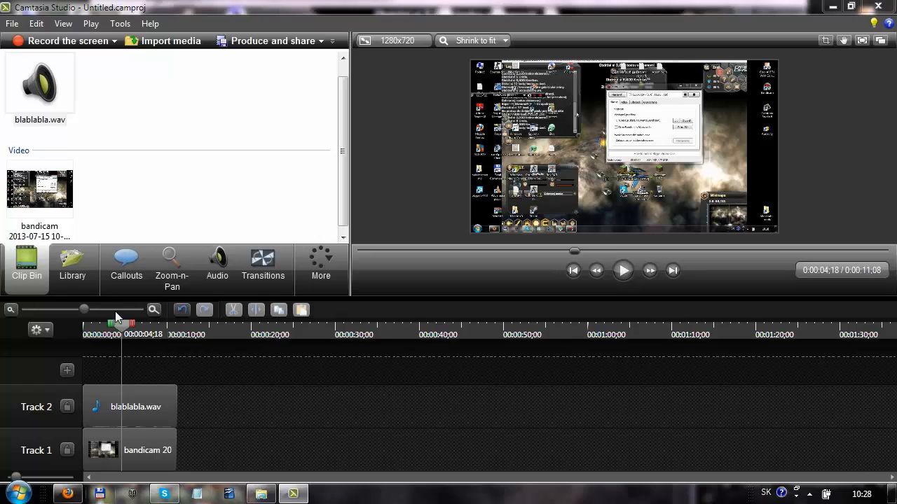
drag(116, 334, 79, 337)
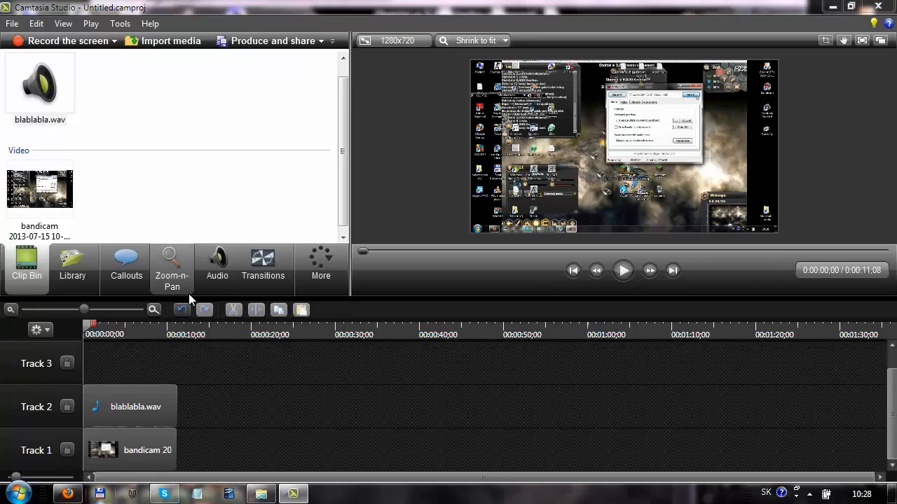
click(210, 272)
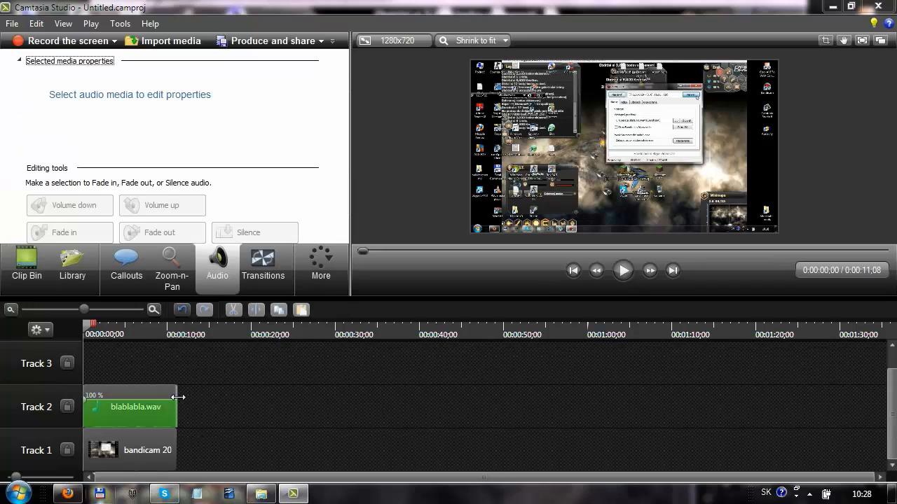
- Open Total Commander, locate Trololo.mp3, bring it into Camtasia Studio's Clip Bin and close the file manager
click(100, 495)
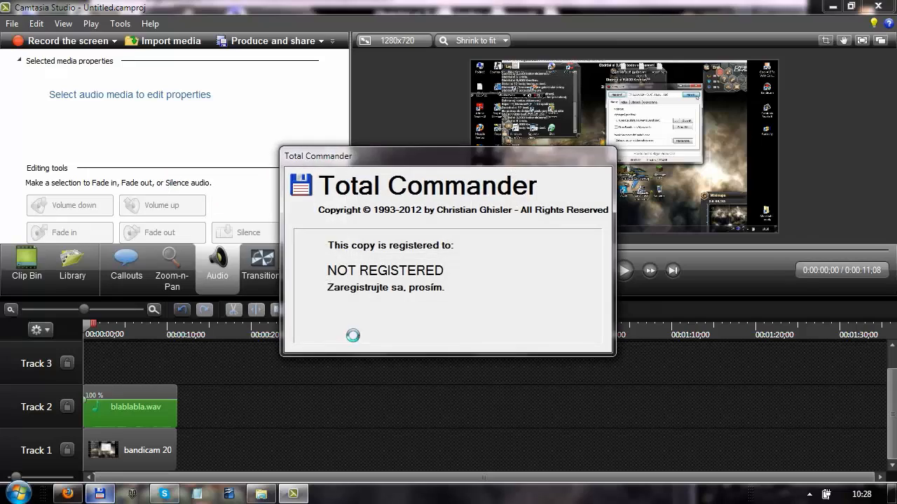
key(2)
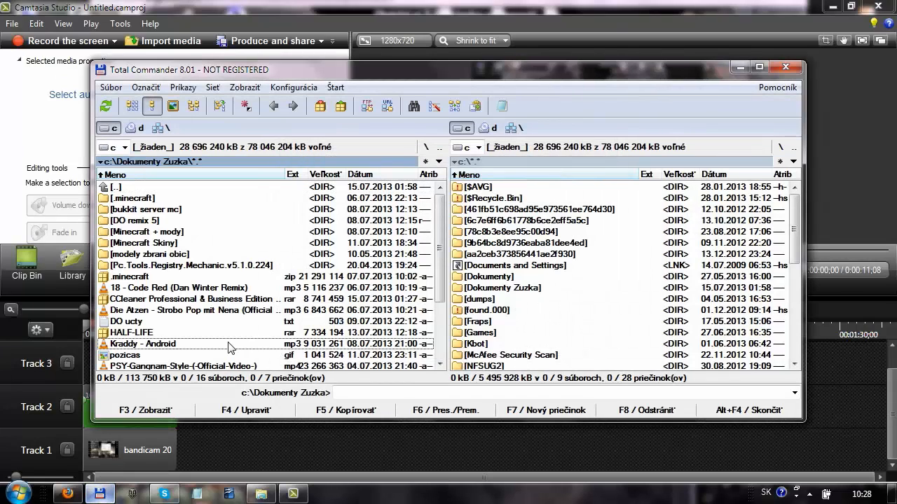
scroll(162, 314, down, 3)
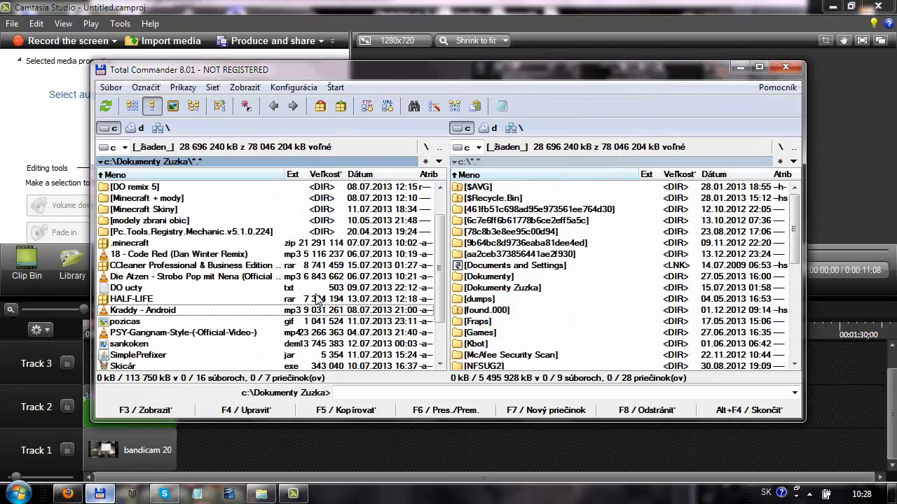
click(155, 345)
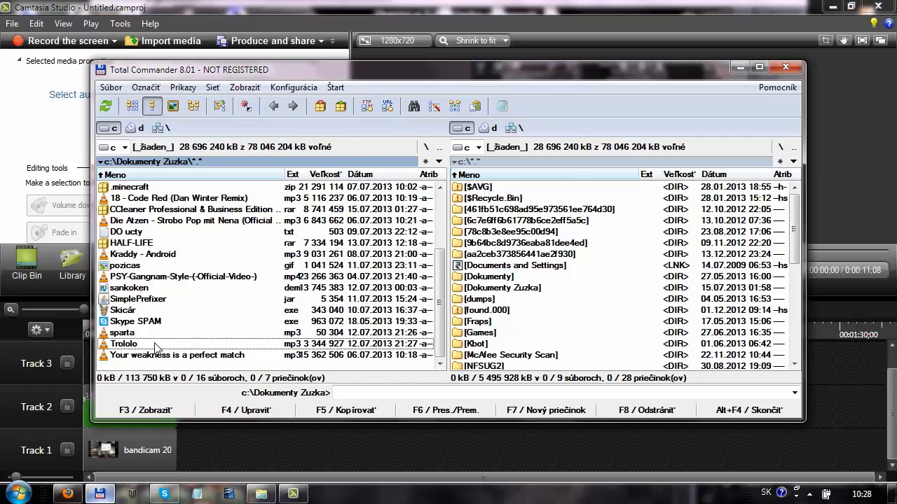
click(28, 254)
click(101, 495)
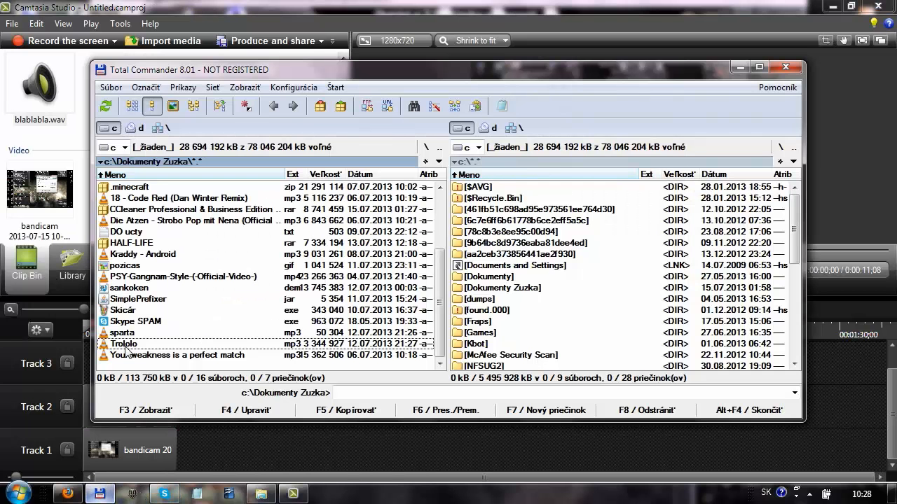
click(786, 66)
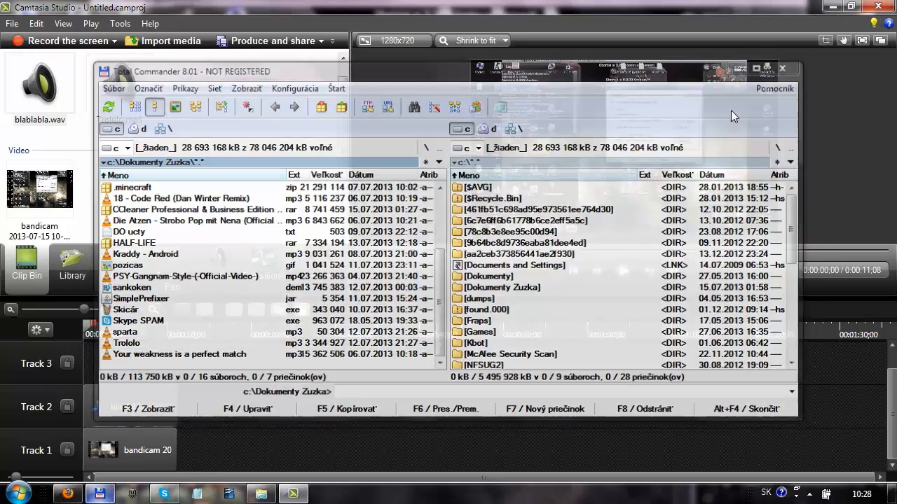
- Place Trololo.mp3 on Track 3 and align it with the start of the timeline
click(130, 87)
drag(91, 347, 92, 348)
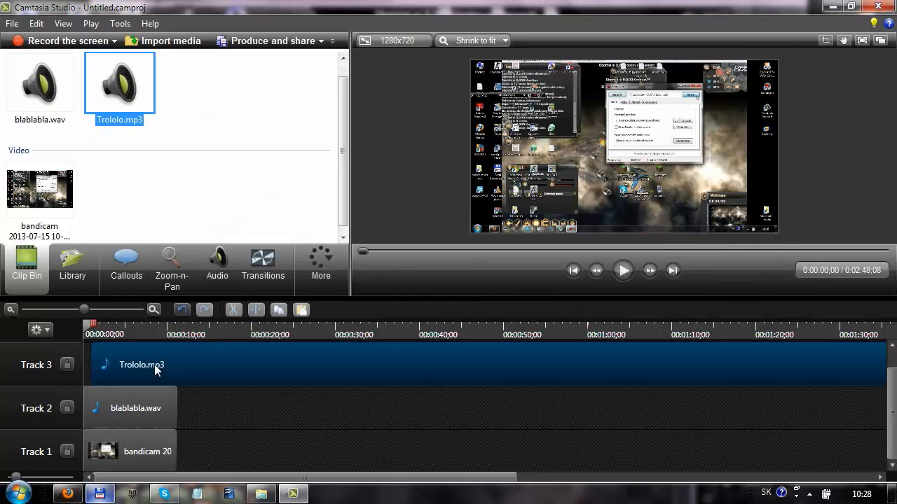
right_click(179, 358)
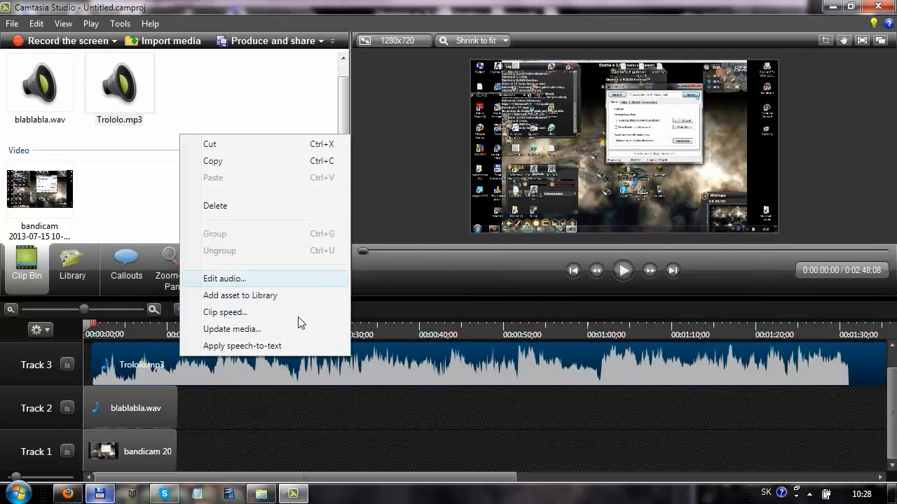
click(226, 376)
right_click(208, 375)
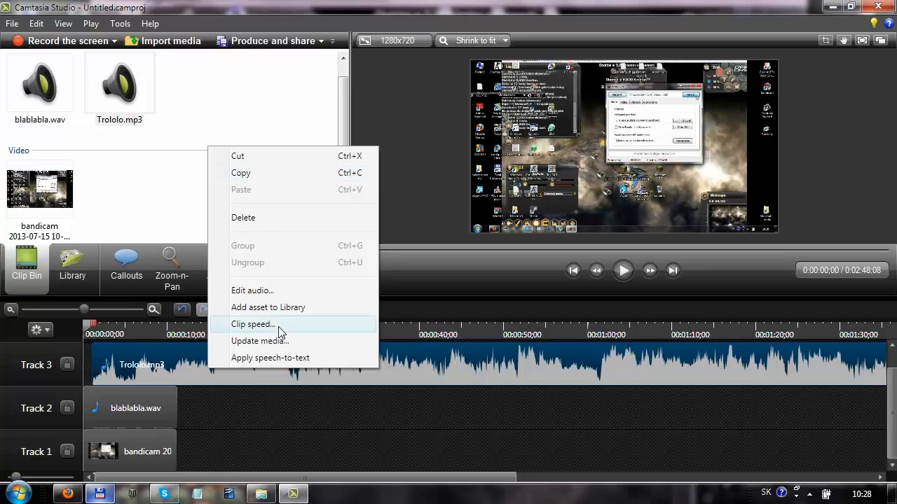
click(204, 374)
drag(213, 375, 205, 378)
- Lower the volume of the Trololo.mp3 clip repeatedly until its waveform is almost flat
click(217, 263)
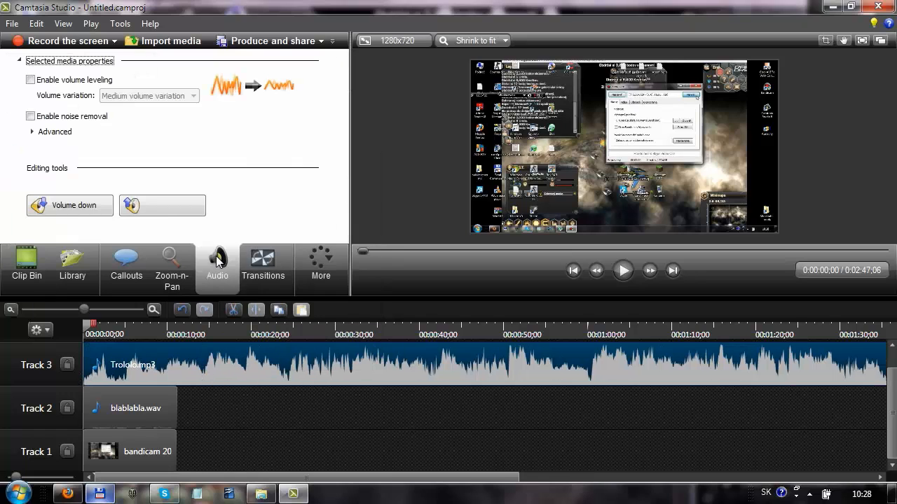
click(101, 208)
click(101, 208)
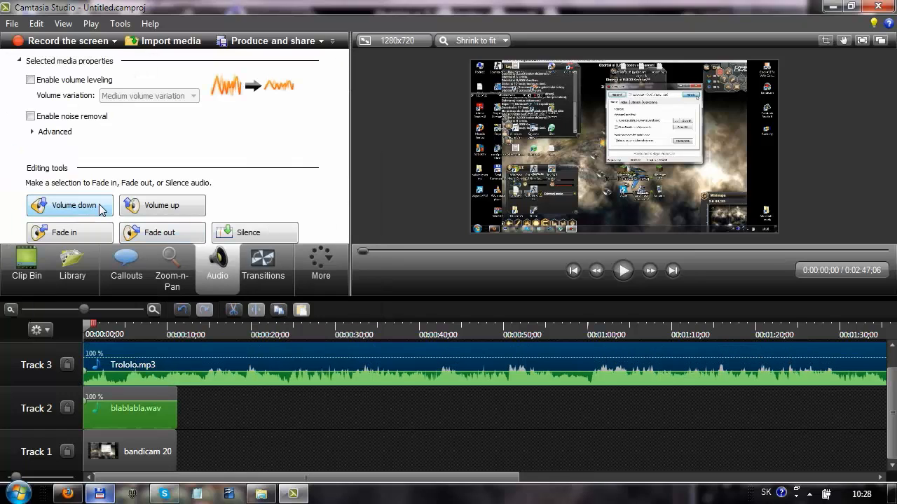
click(101, 208)
click(101, 208)
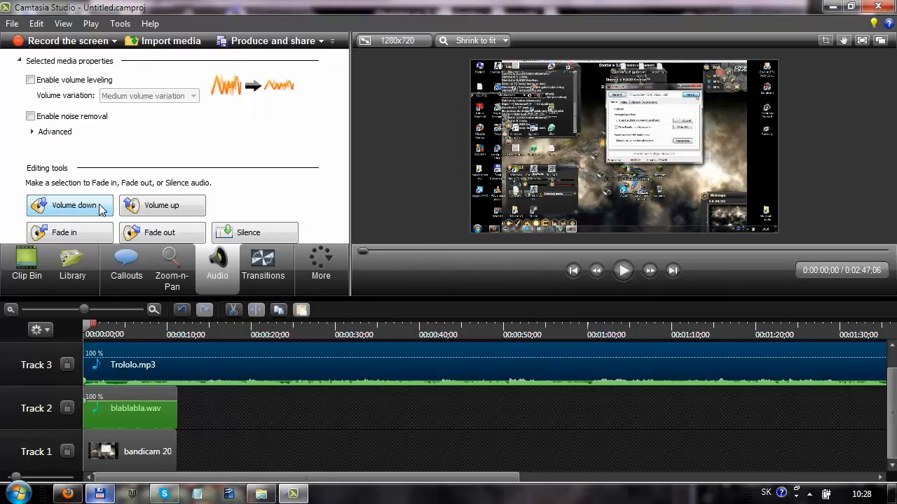
click(102, 208)
click(102, 208)
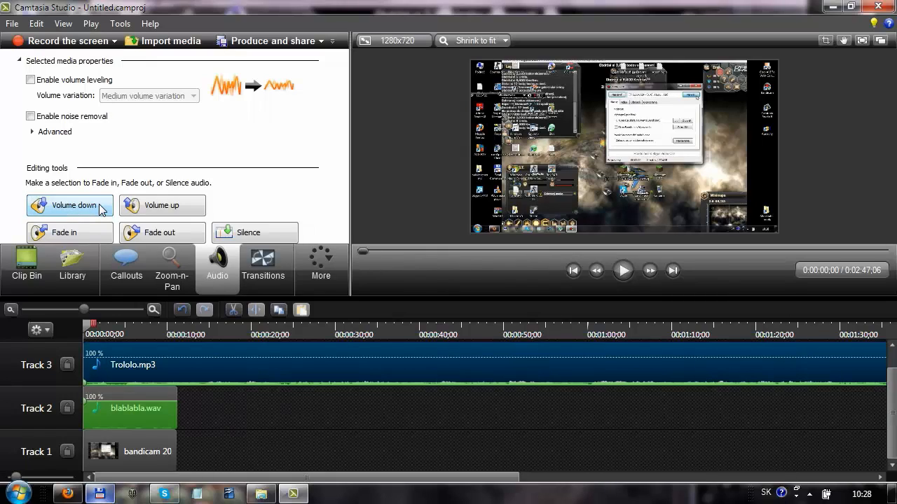
click(102, 208)
- Trim the end of Trololo.mp3 to match the length of the video clip, and preview the first few seconds
drag(189, 480, 618, 450)
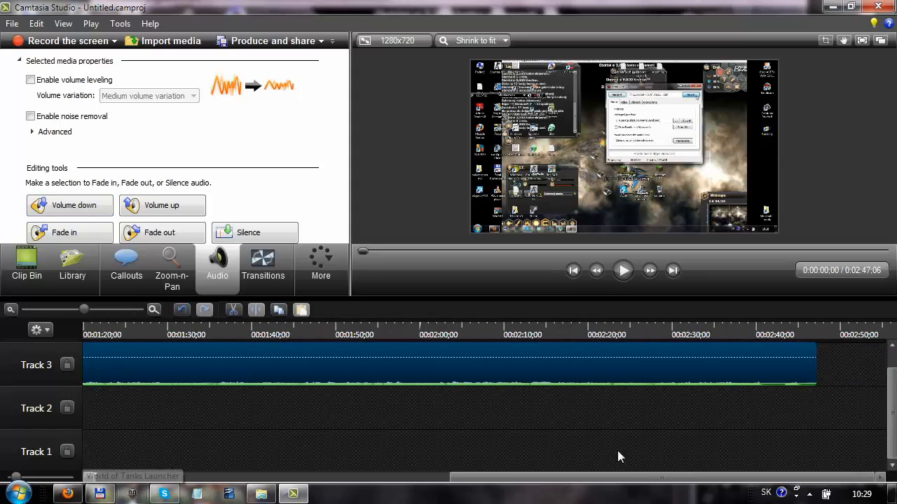
drag(813, 372, 201, 371)
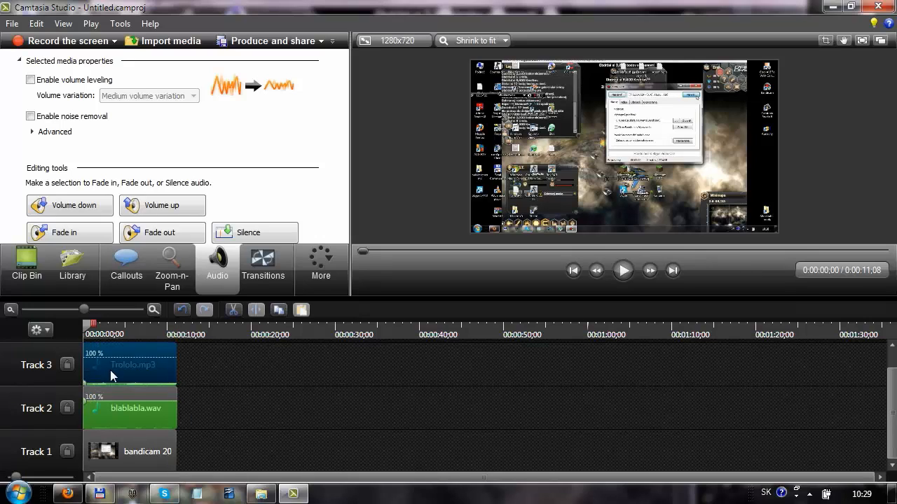
click(620, 272)
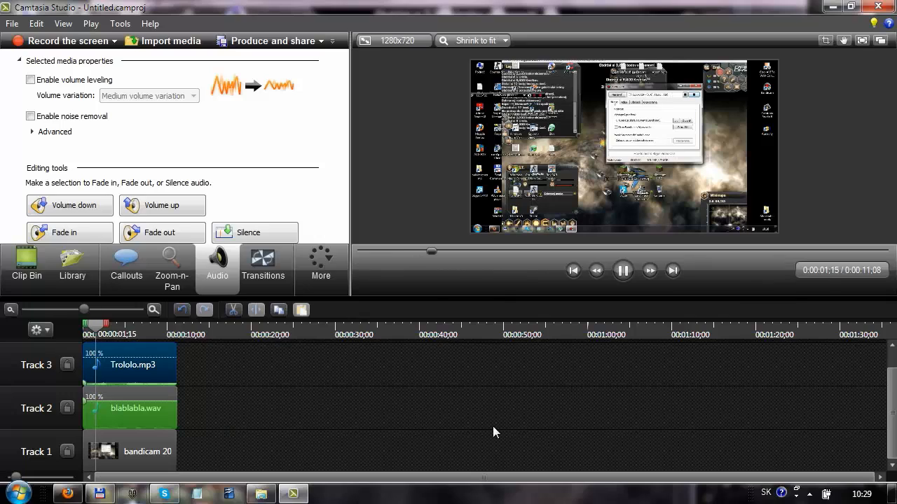
click(610, 271)
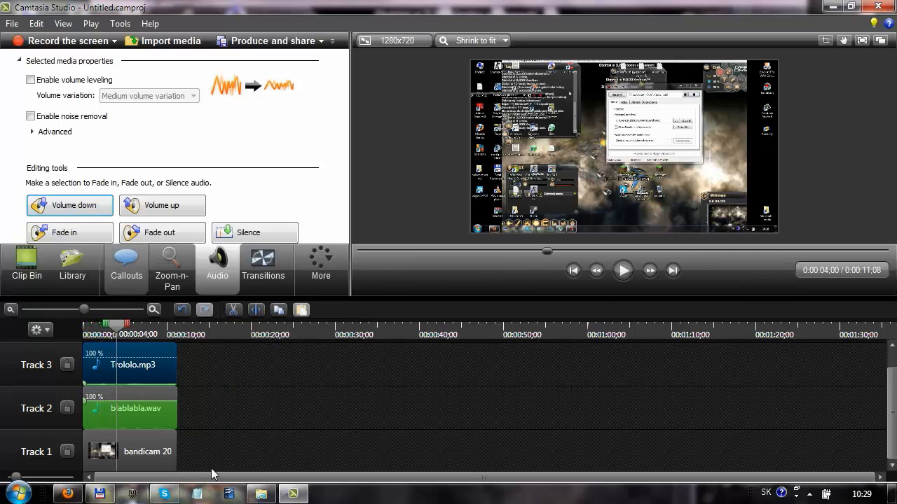
- Raise the volume of the blablabla.wav clip on Track 2 by several increments
click(159, 454)
click(138, 414)
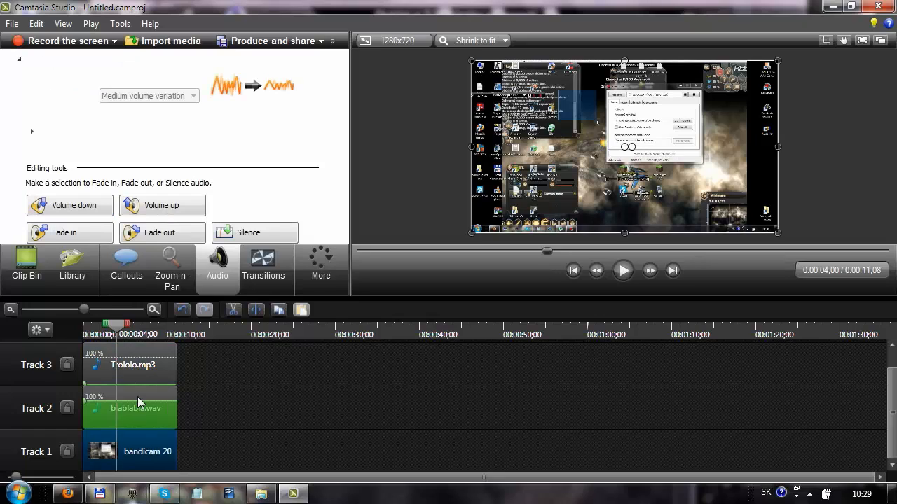
click(166, 204)
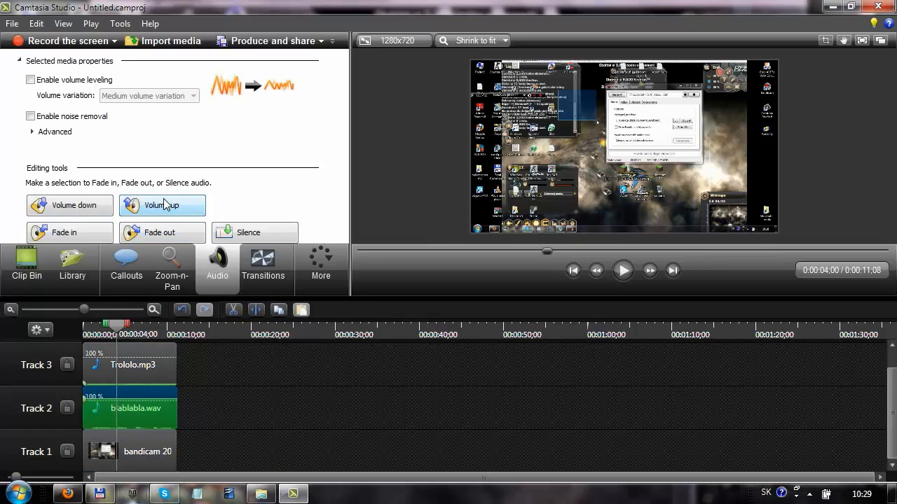
click(166, 203)
click(166, 204)
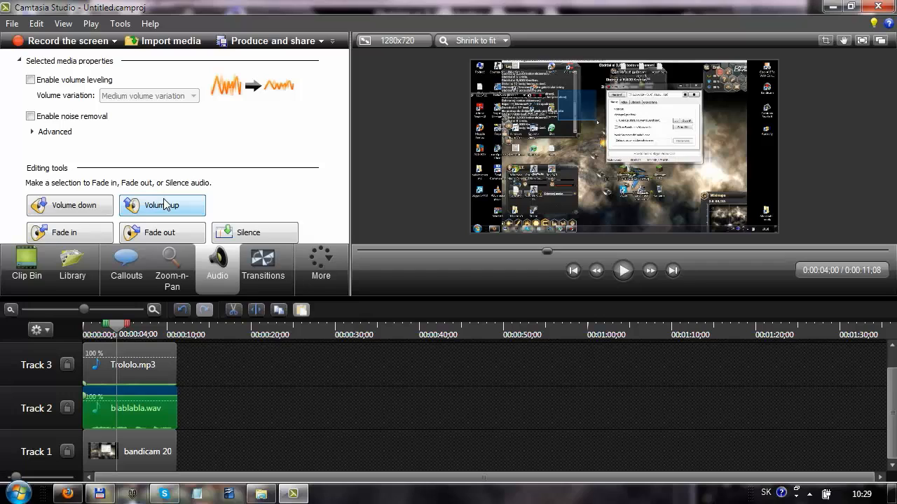
click(166, 204)
- Preview the adjusted audio mix from the beginning, and return the playhead to the start
drag(120, 329, 84, 326)
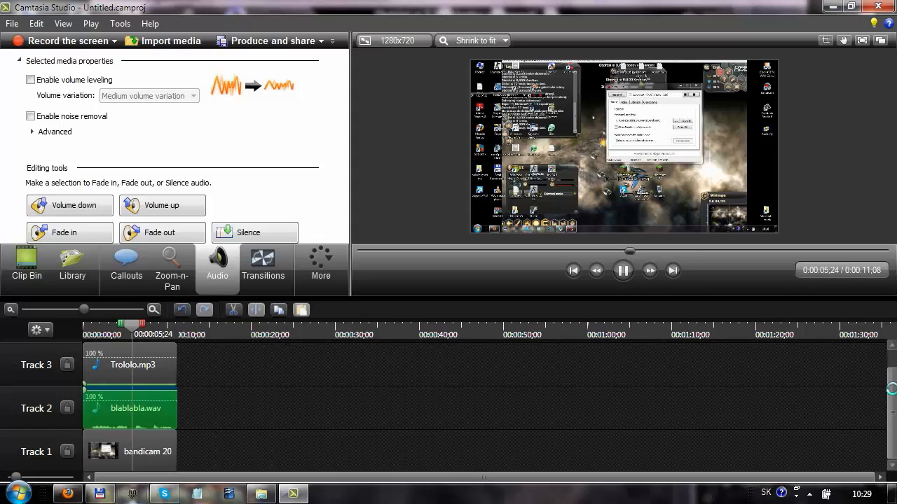
scroll(134, 345, up, 1)
click(70, 353)
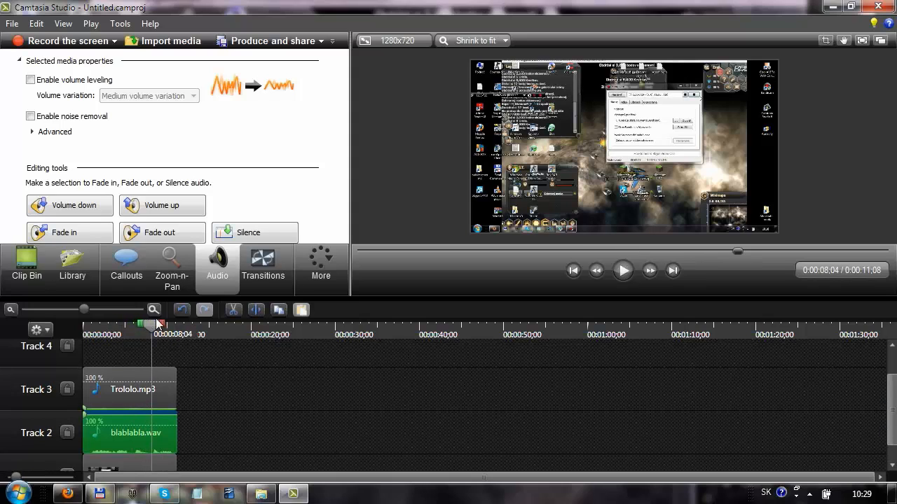
drag(157, 323, 83, 332)
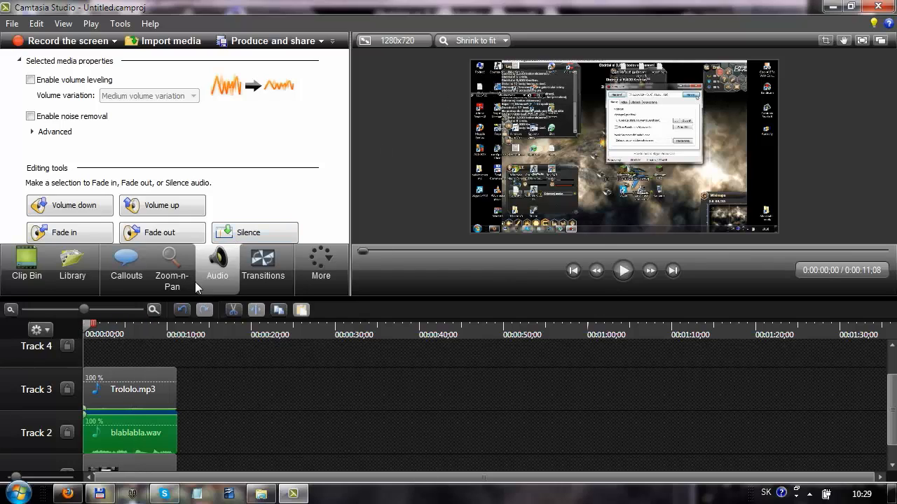
- Add a blue rectangle callout on Track 4, fit it in the video's upper-left corner and start it at about 3 seconds
click(118, 252)
click(256, 124)
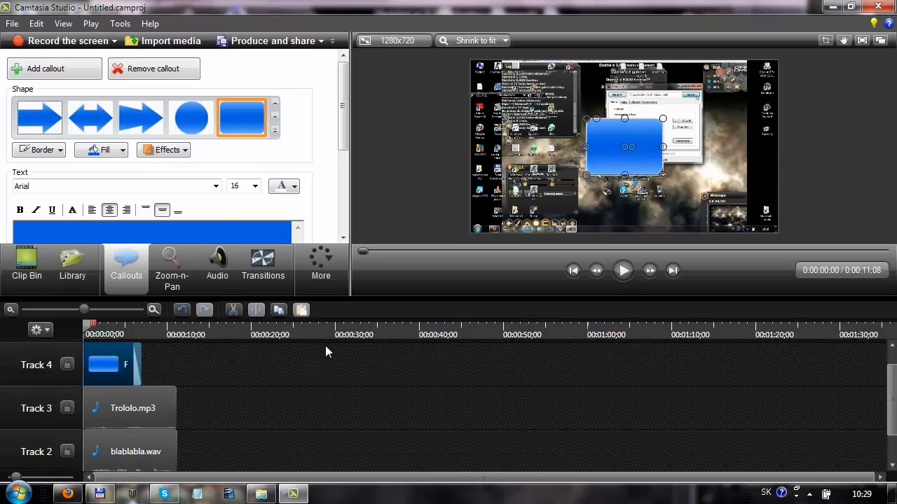
drag(586, 119, 478, 81)
mouse_move(120, 363)
mouse_down()
mouse_move(145, 367)
mouse_move(111, 367)
mouse_move(131, 364)
mouse_up()
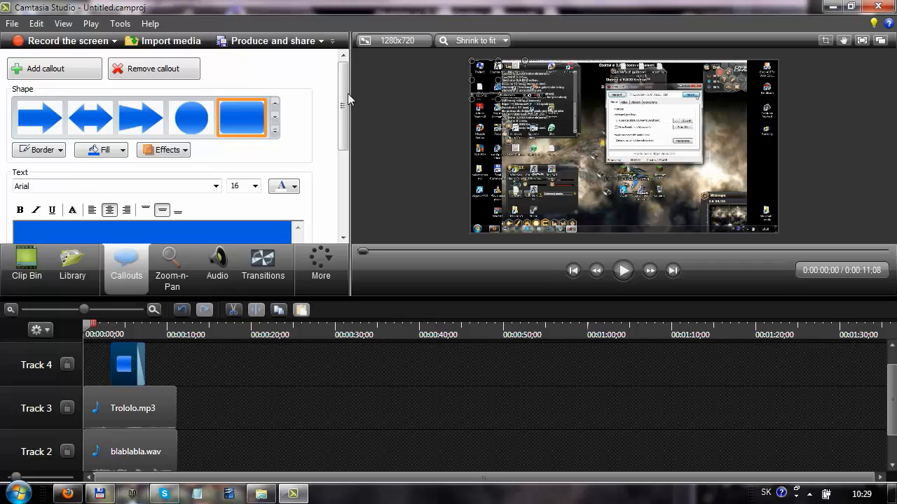
- Enter the text "blablabla" in the rectangle callout and deselect it
drag(344, 94, 343, 146)
click(149, 158)
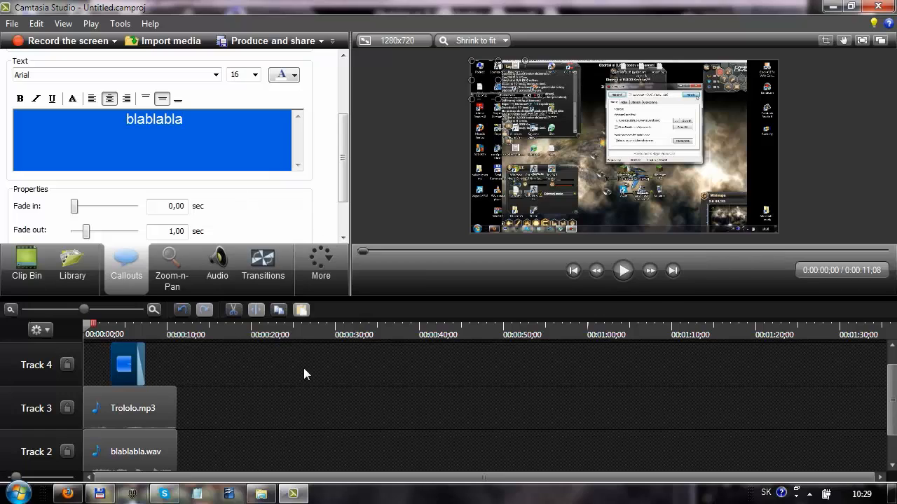
click(280, 365)
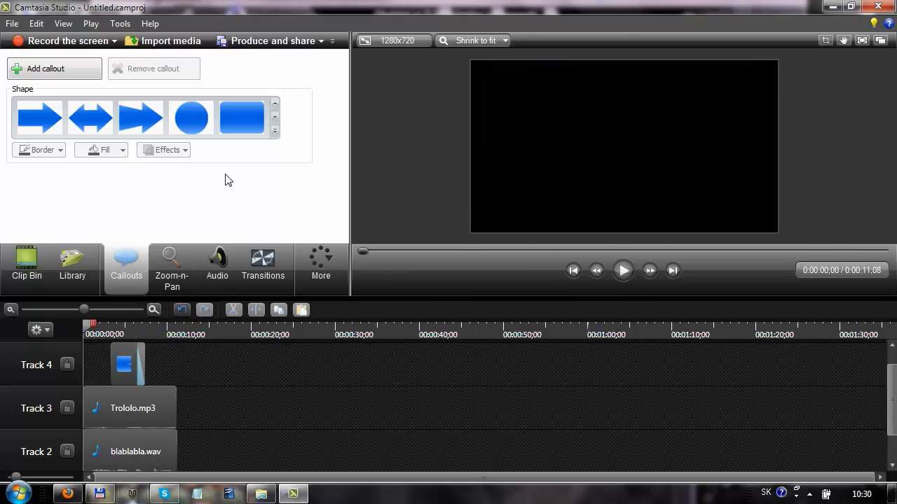
- Examine the zoom-and-pan, audio, transition and additional editing tools, the Clip Bin media and the caption settings
click(172, 282)
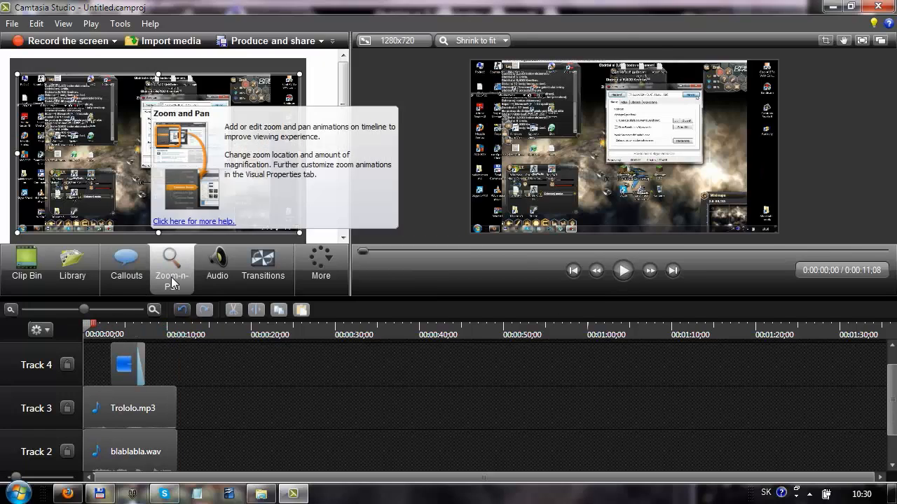
click(217, 276)
click(271, 286)
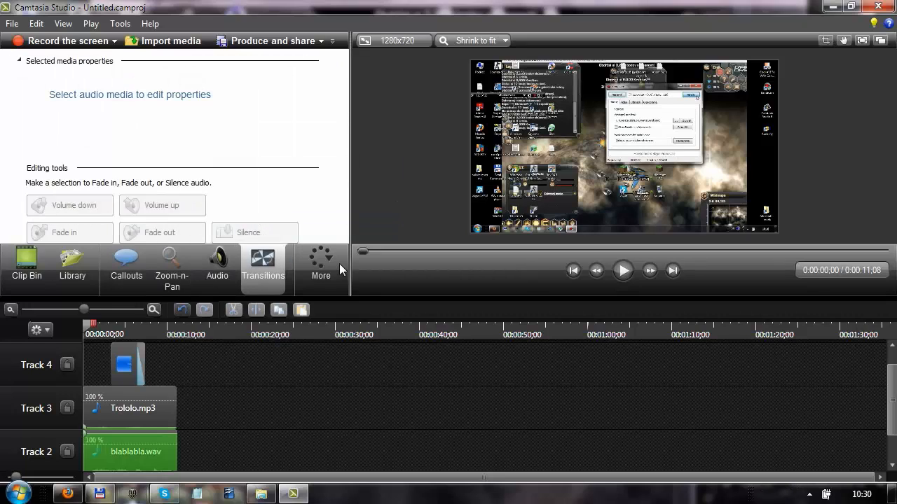
click(339, 263)
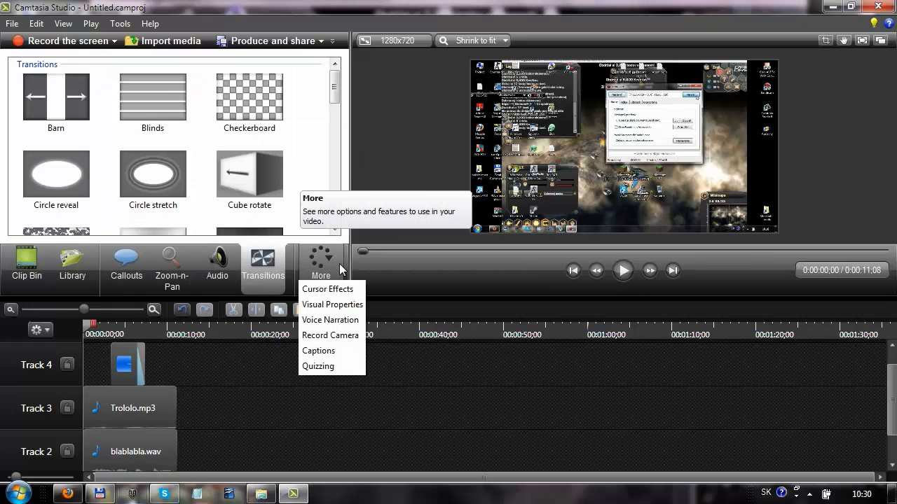
click(145, 107)
click(28, 273)
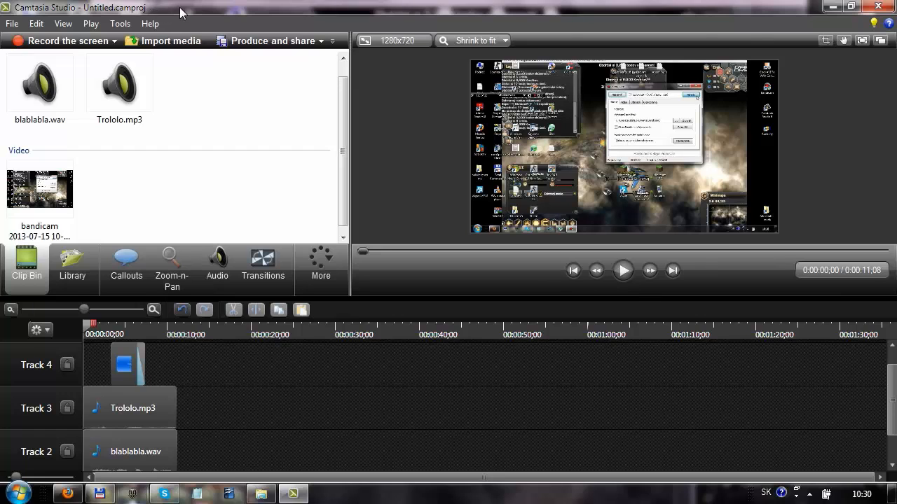
drag(179, 7, 252, 92)
double_click(252, 91)
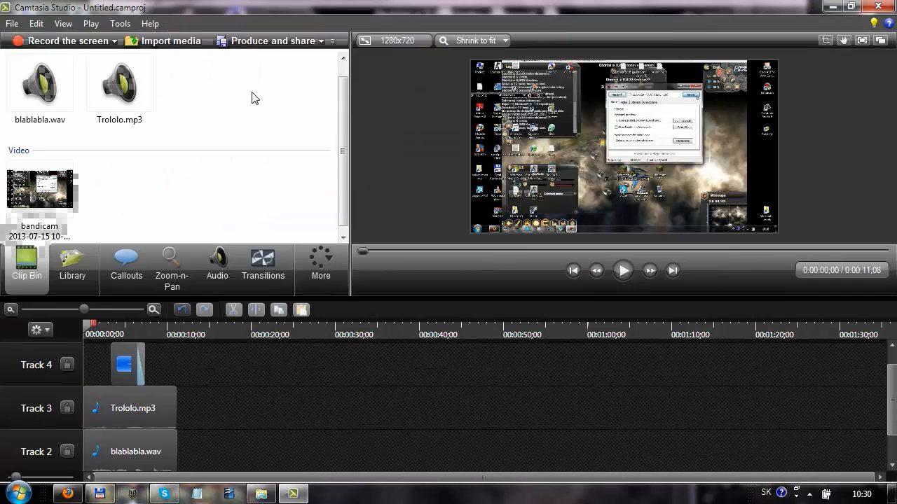
drag(343, 155, 344, 140)
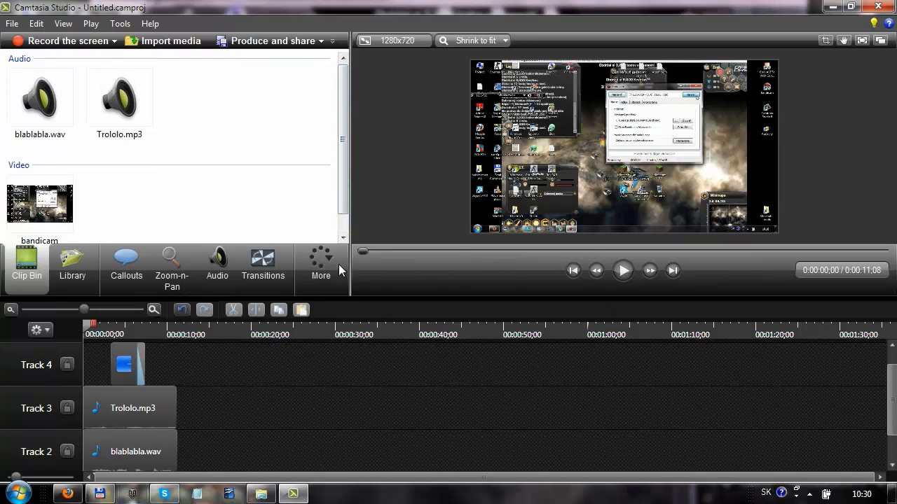
click(332, 270)
click(340, 355)
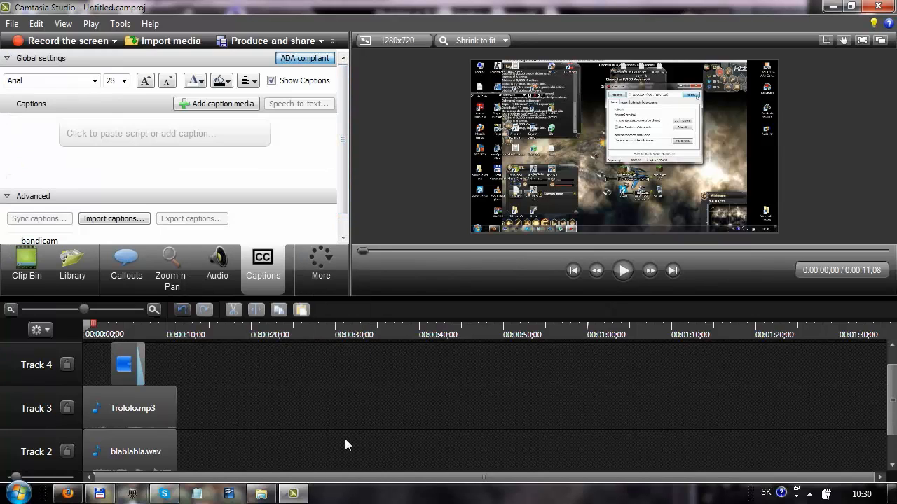